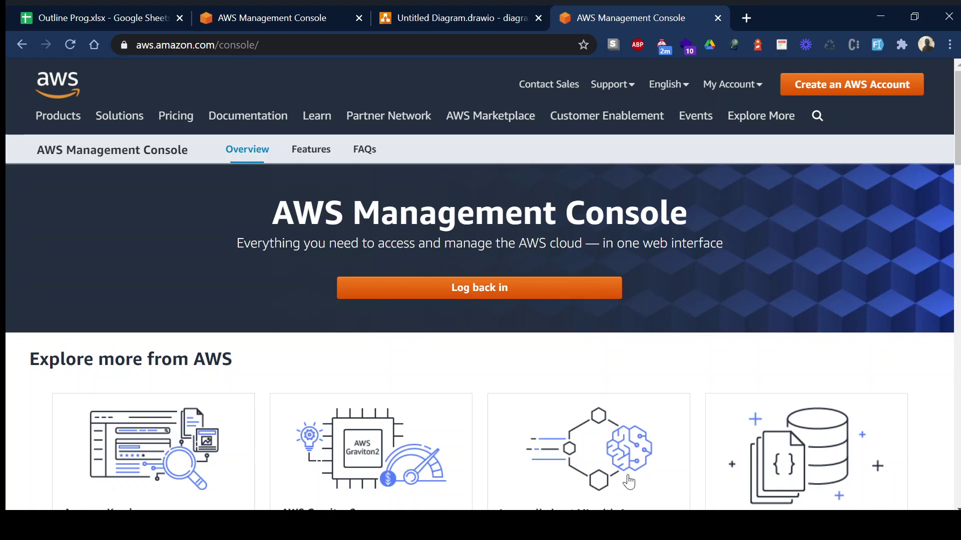
scroll(847, 299, "down", 6)
scroll(845, 301, "up", 3)
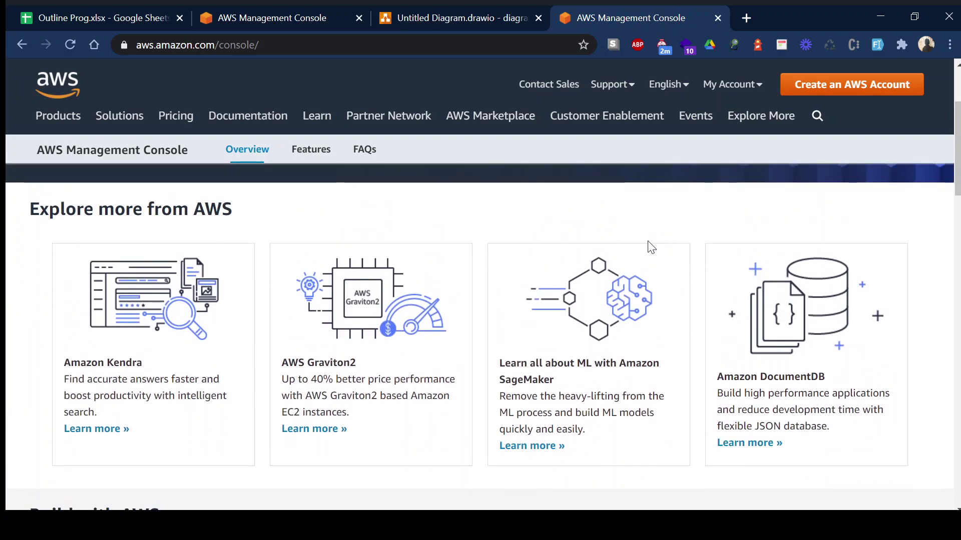
scroll(649, 246, "up", 3)
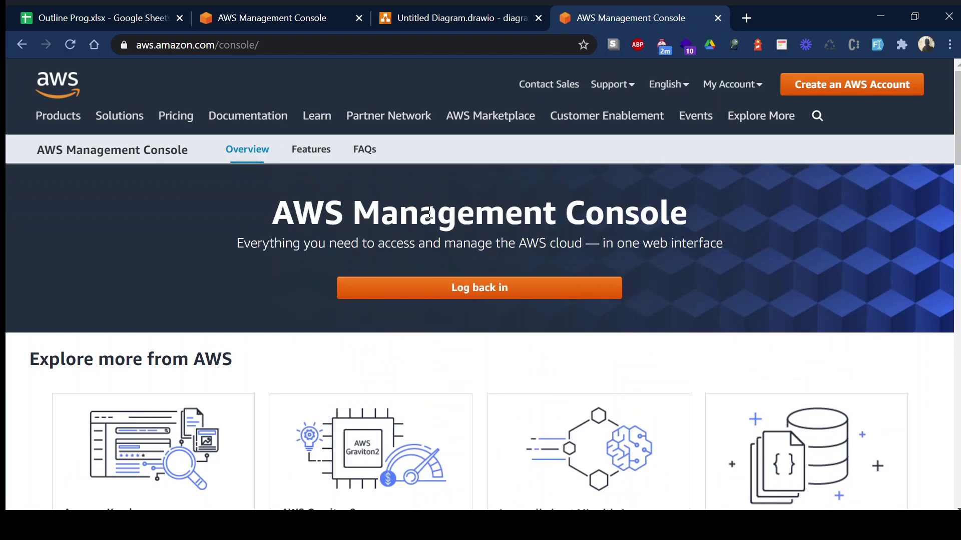
- Switch to the signed-in AWS console, search for ec2 and open the EC2 dashboard
left_click(298, 20)
left_click(296, 17)
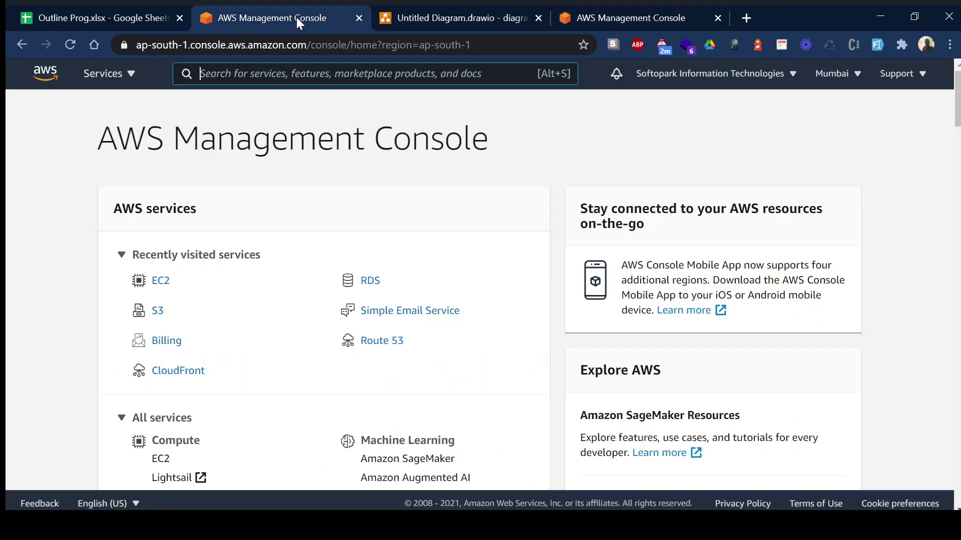
left_click(225, 75)
type("ec2")
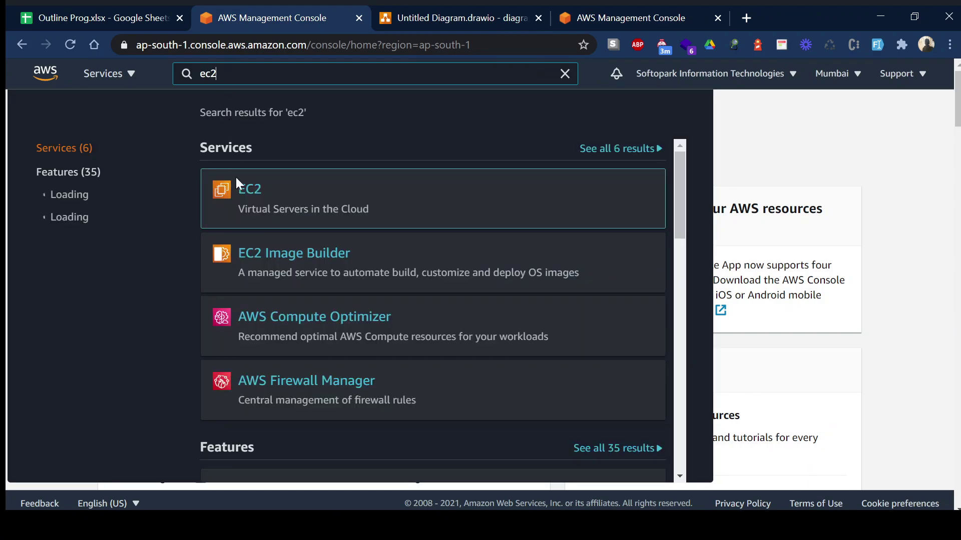
left_click(253, 189)
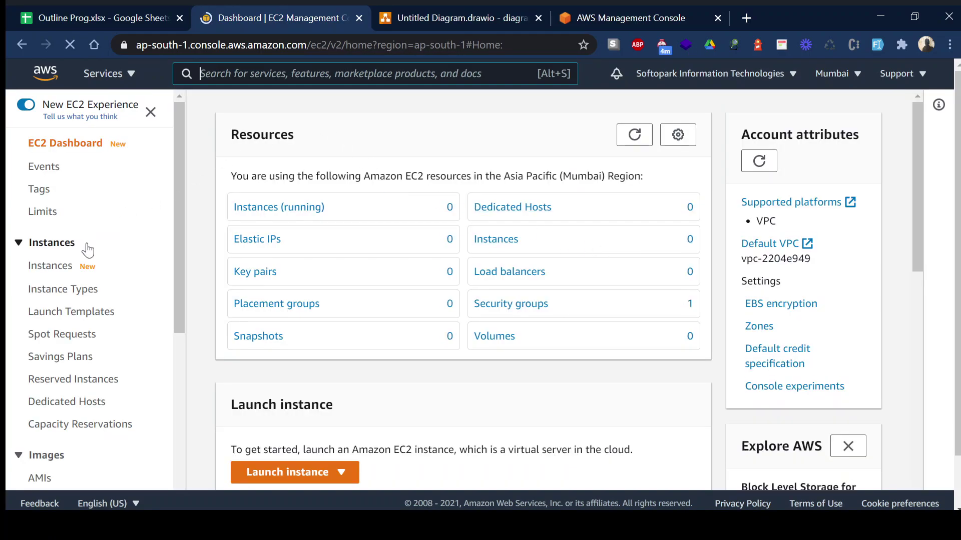
- Start launching a new instance from the instances list and choose the 64-bit (x86) Amazon Linux 2 AMI (HVM), SSD Volume Type
left_click(62, 270)
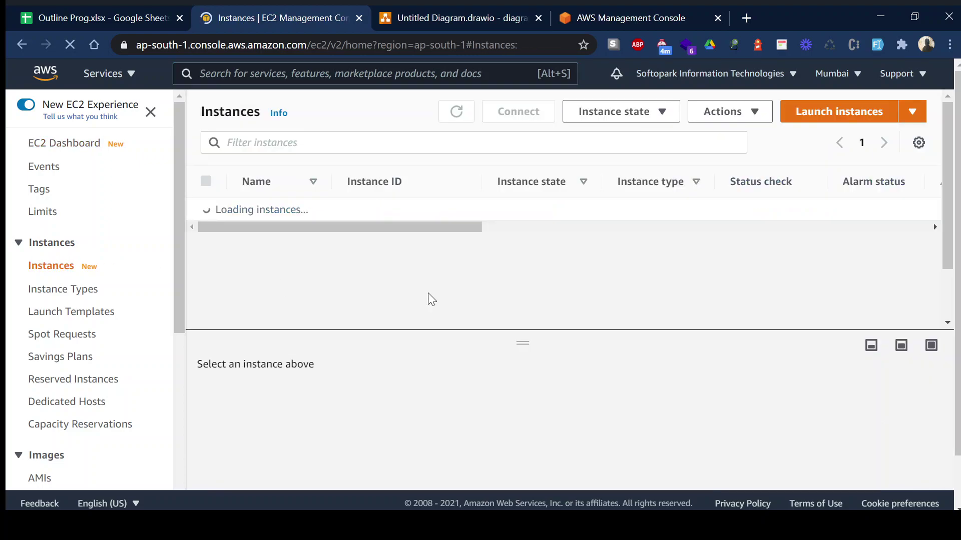
left_click(865, 122)
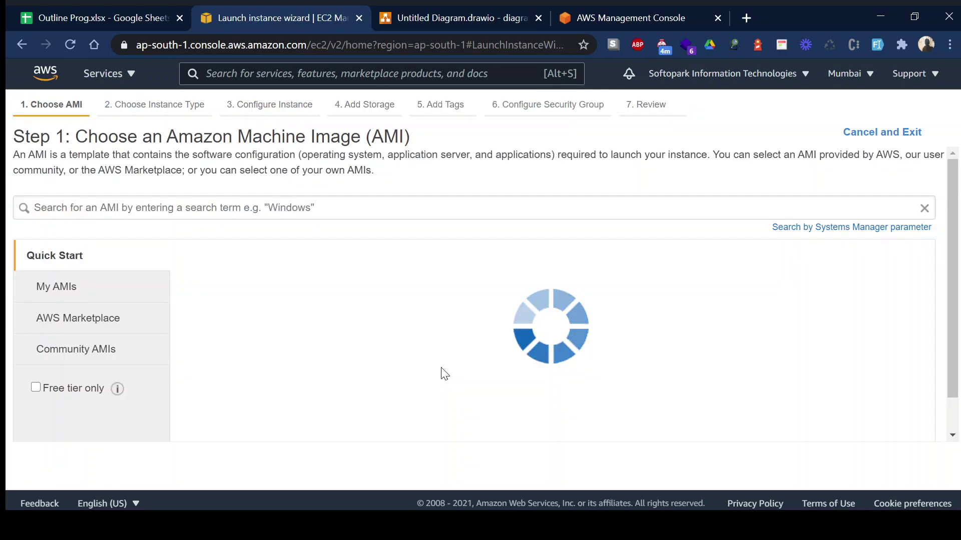
scroll(441, 368, "down", 10)
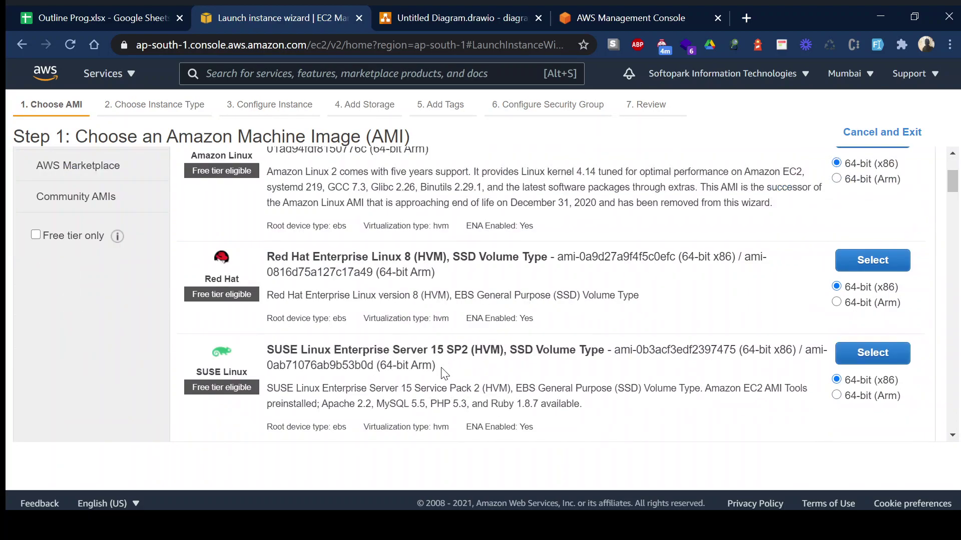
scroll(443, 368, "up", 10)
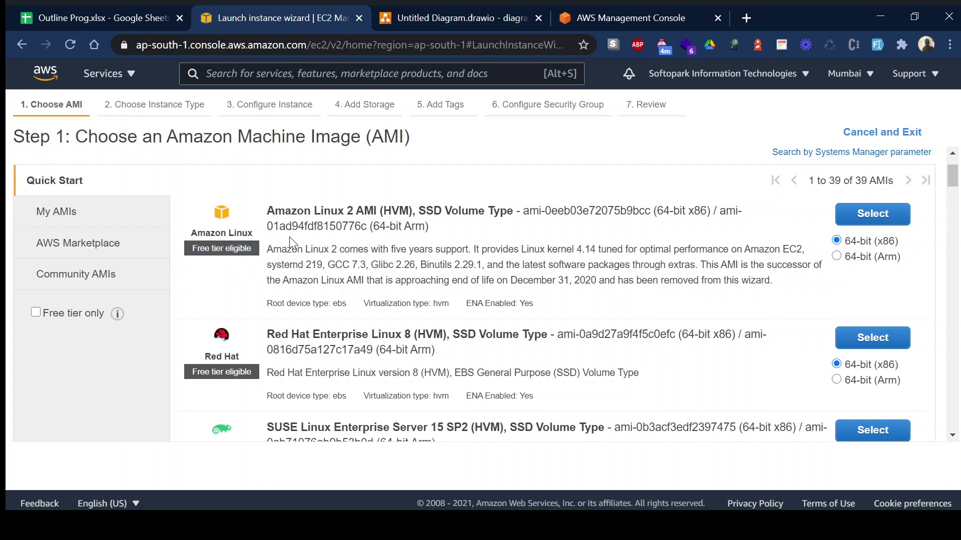
left_click(882, 220)
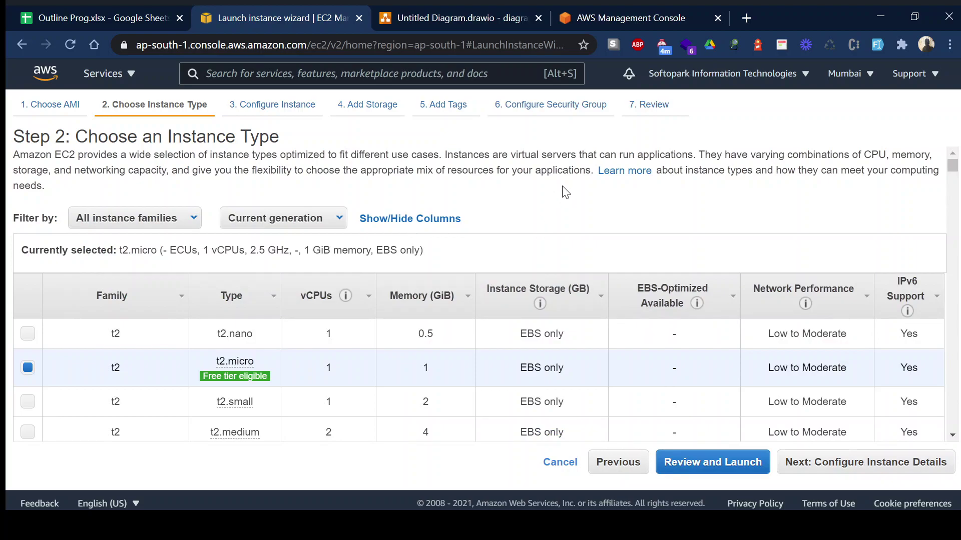
- Keep the t2.micro instance type and continue to configuring the instance details
scroll(566, 192, "down", 2)
mouse_move(235, 305)
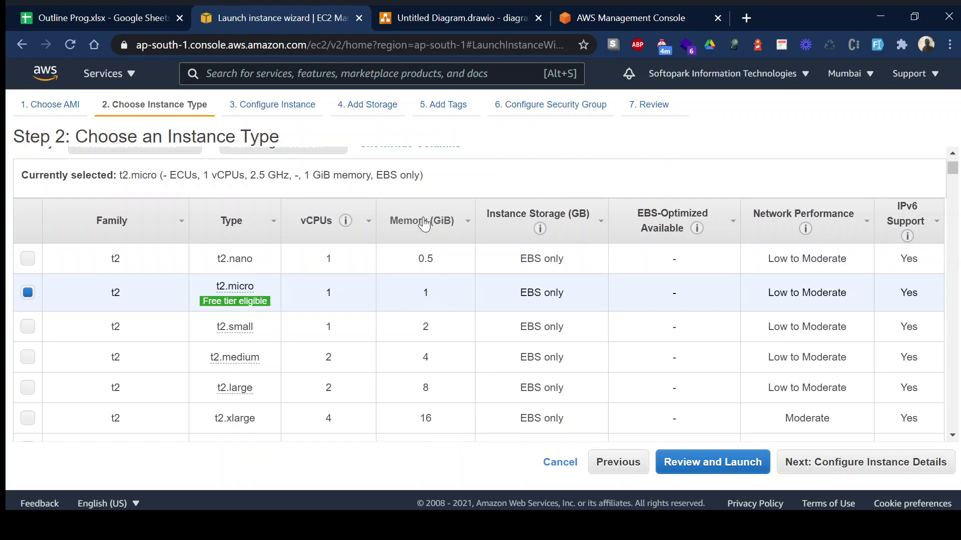
scroll(535, 330, "down", 3)
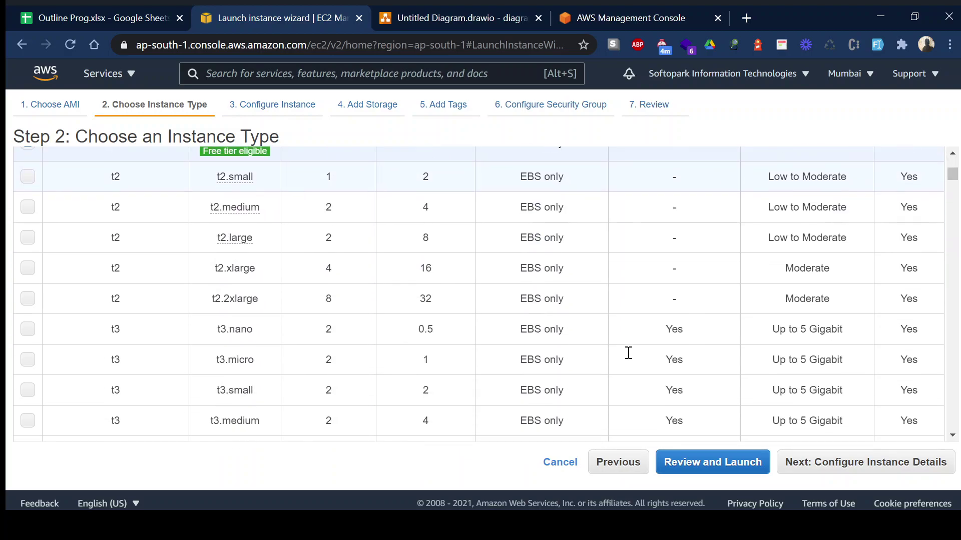
left_click(890, 463)
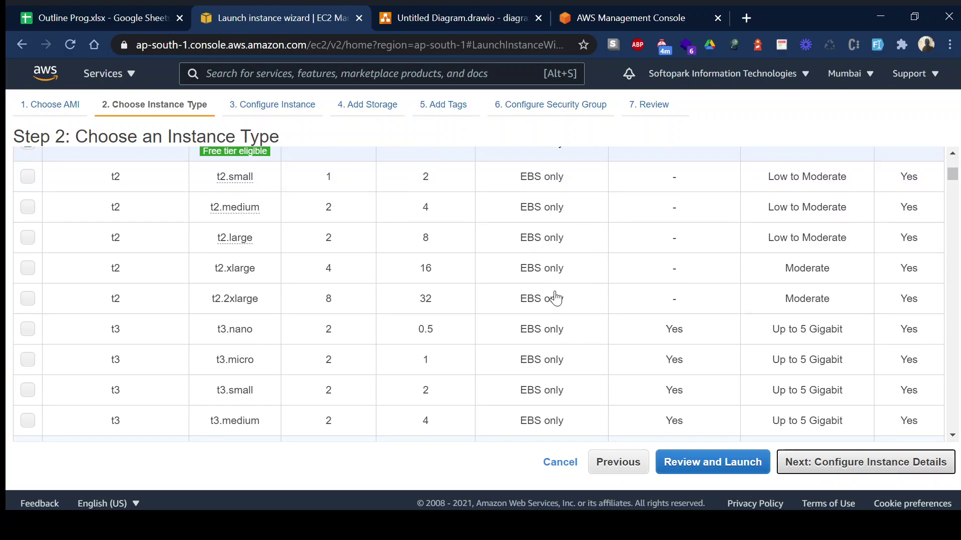
- Examine the instance's network settings and the available VPC choices
scroll(784, 297, "down", 2)
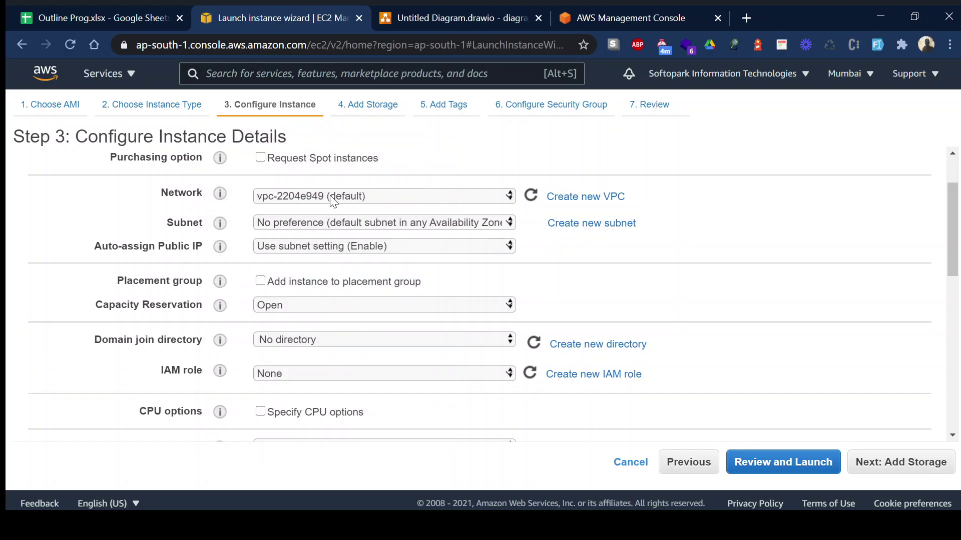
scroll(367, 213, "up", 1)
scroll(364, 212, "up", 1)
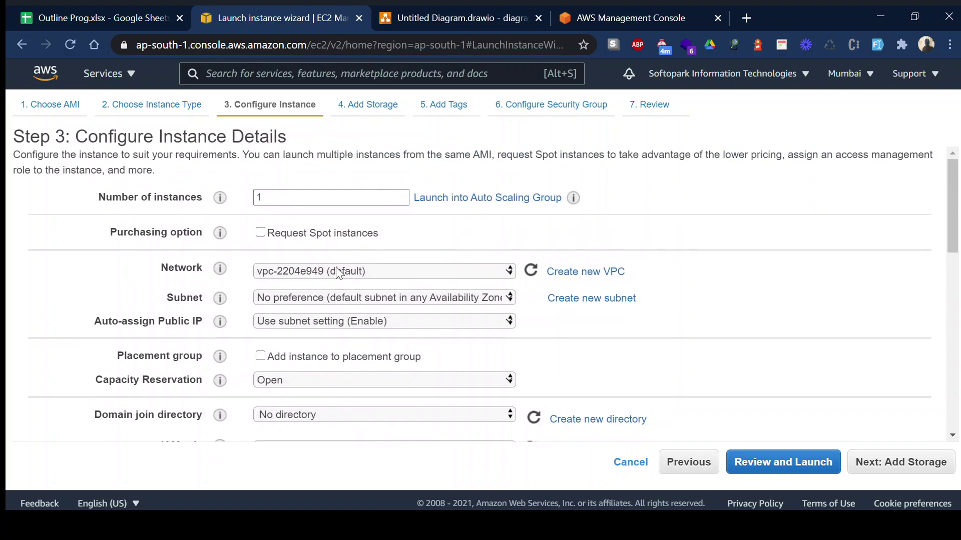
left_click(412, 274)
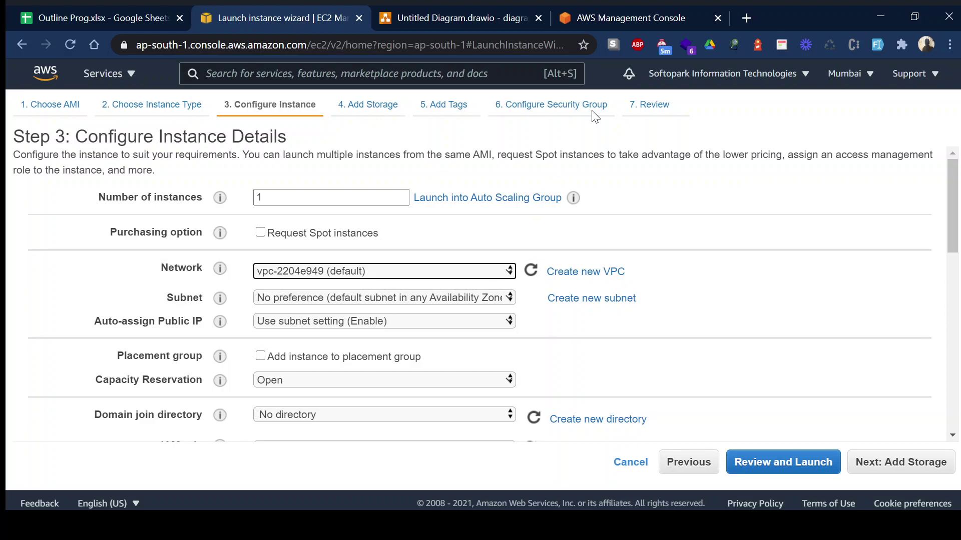
- Switch to the draw.io diagram and examine the VPC, its route table, the internet gateway and the public subnet's T2 instance
left_click(503, 16)
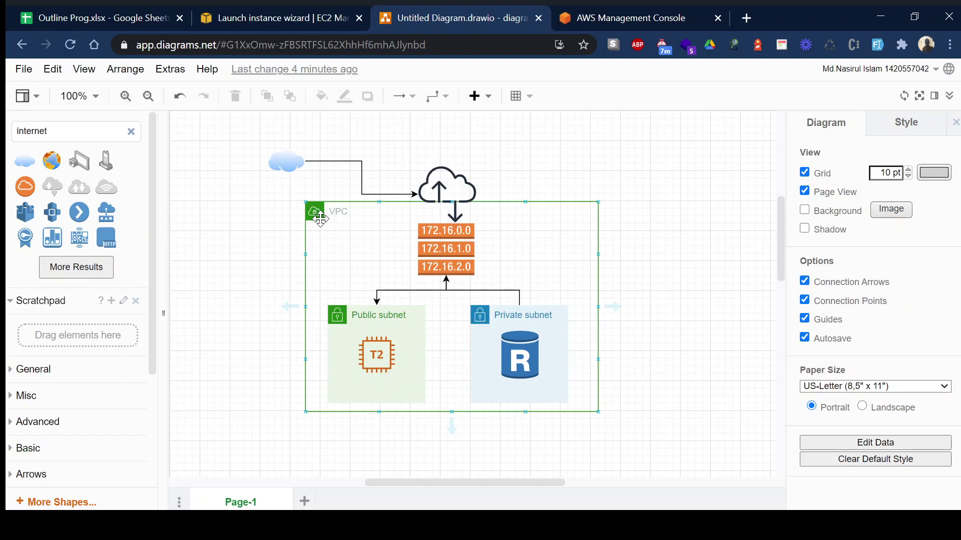
left_click(273, 277)
left_click(321, 209)
left_click(616, 354)
left_click(316, 210)
left_click(350, 342)
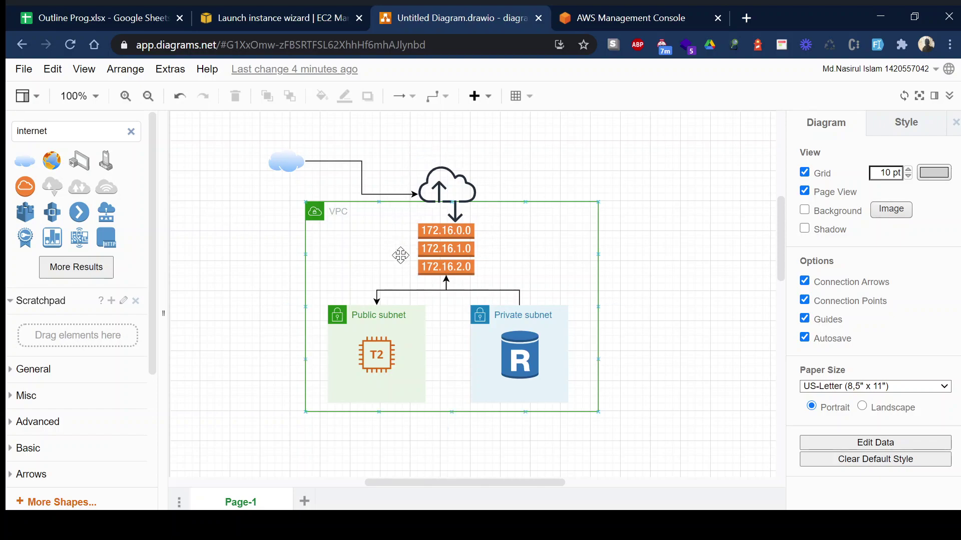
left_click(404, 215)
left_click(359, 365)
left_click(450, 249)
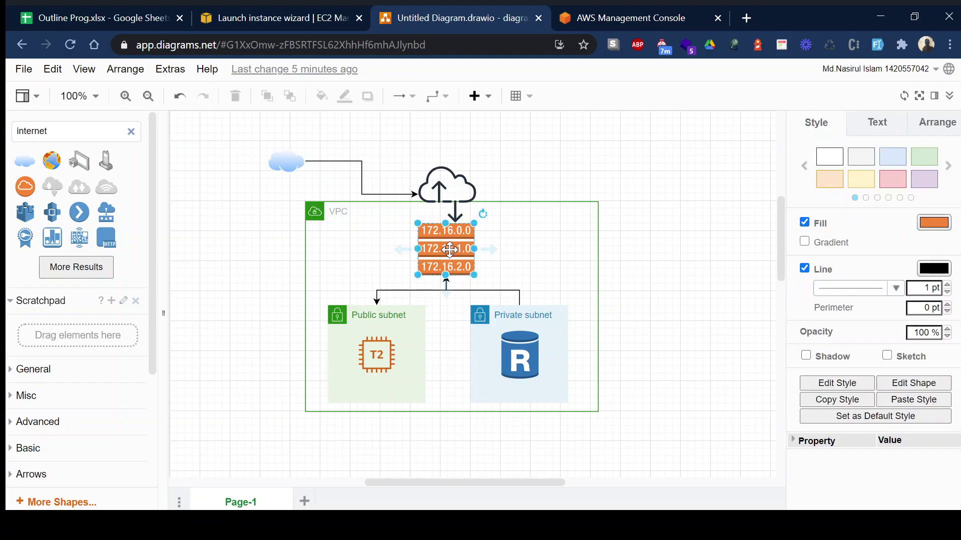
left_click(542, 253)
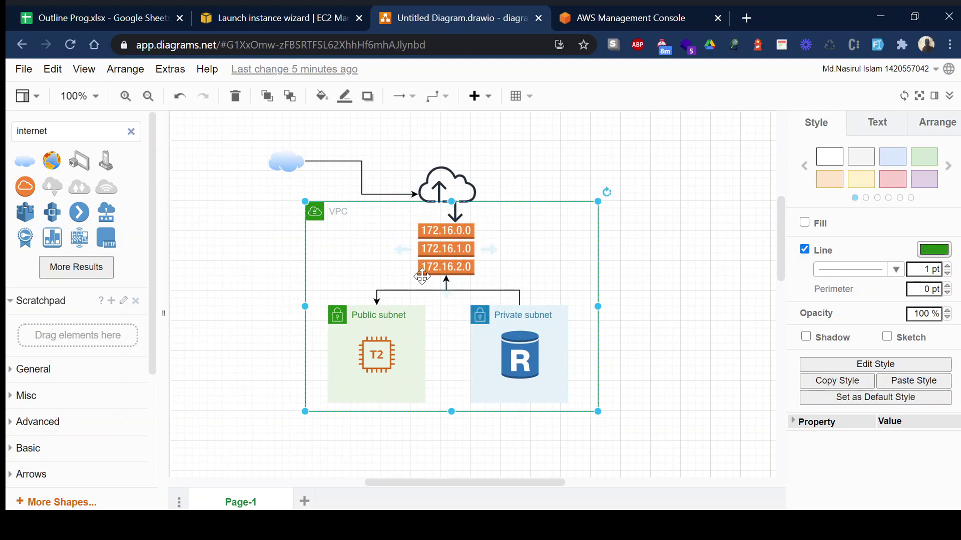
left_click(437, 182)
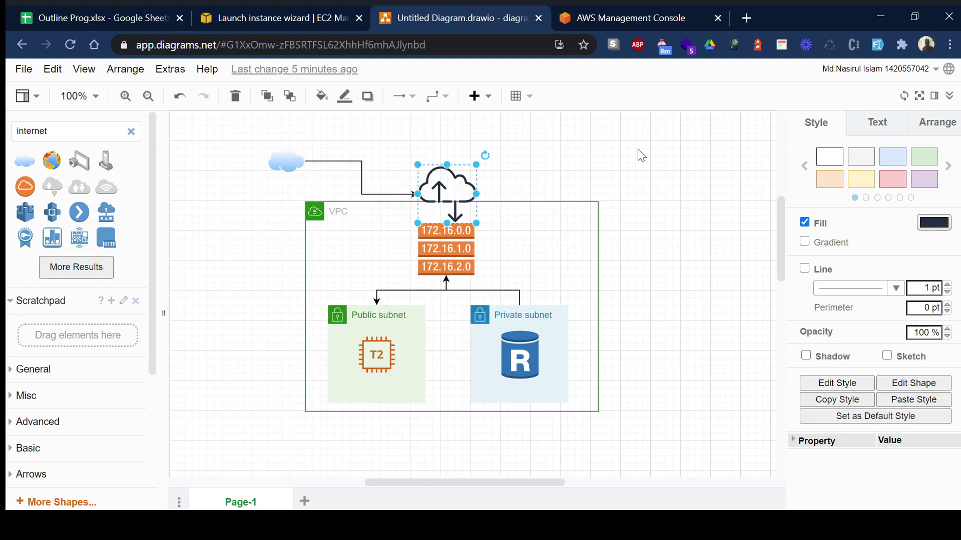
left_click(584, 175)
left_click(434, 193)
left_click(259, 327)
left_click(379, 345)
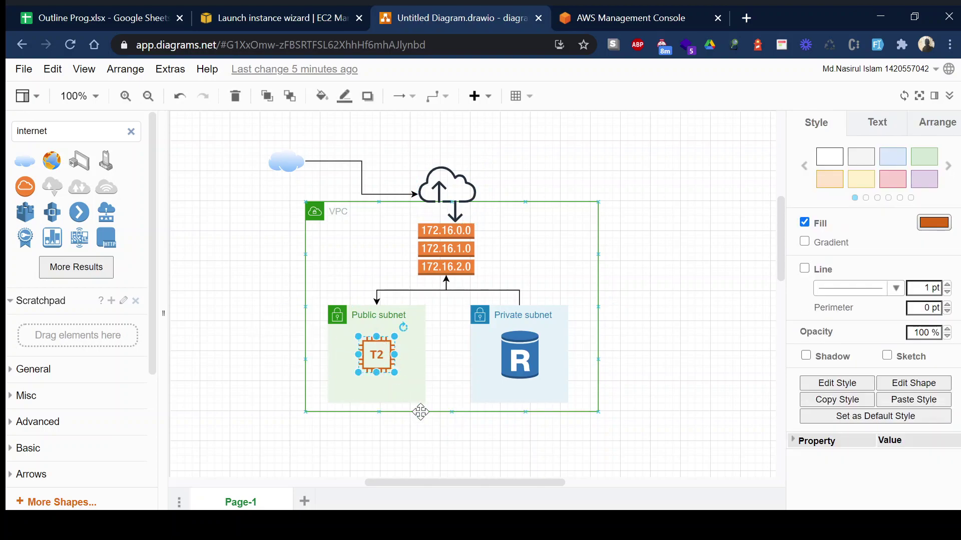
left_click(422, 386)
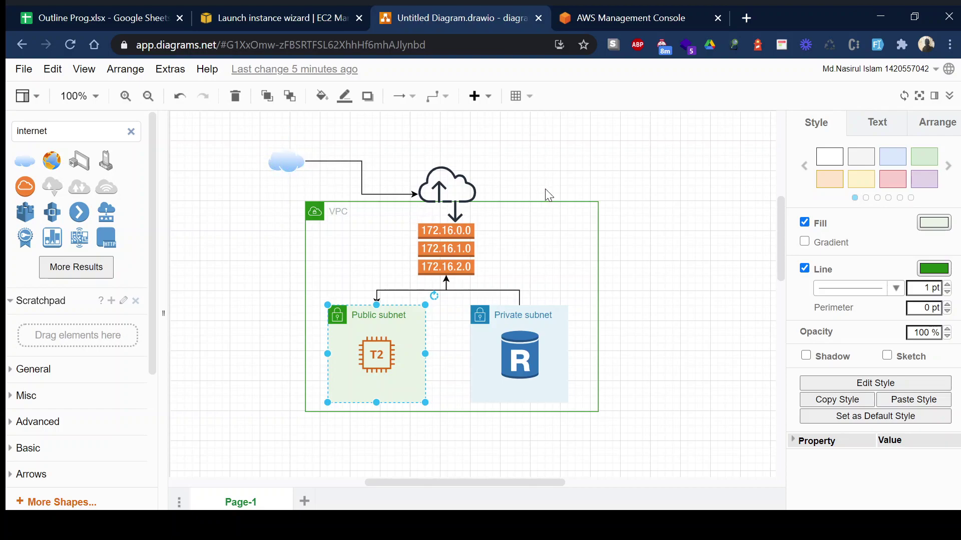
- Return to the launch wizard, set the subnet to the default in ap-south-1b and choose the Auto-assign Public IP setting
left_click(303, 26)
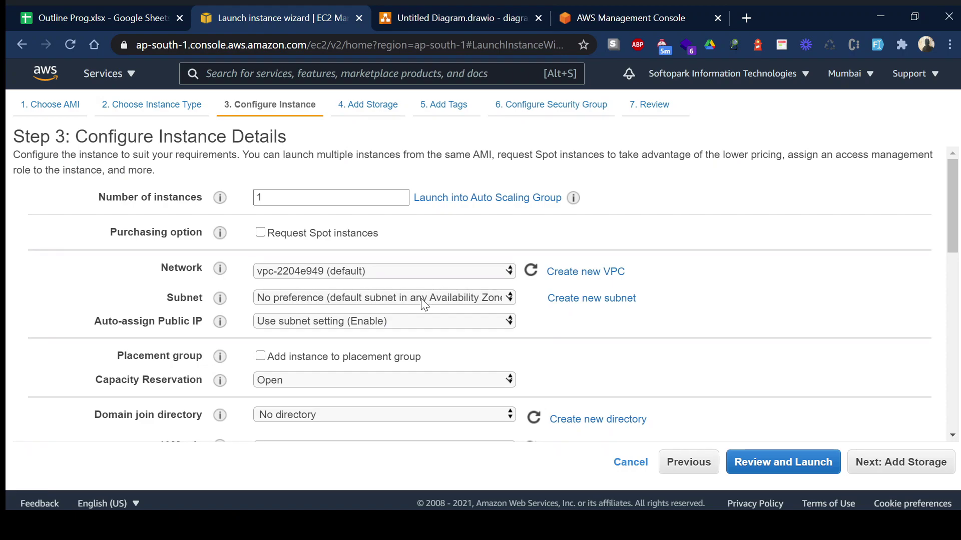
left_click(423, 327)
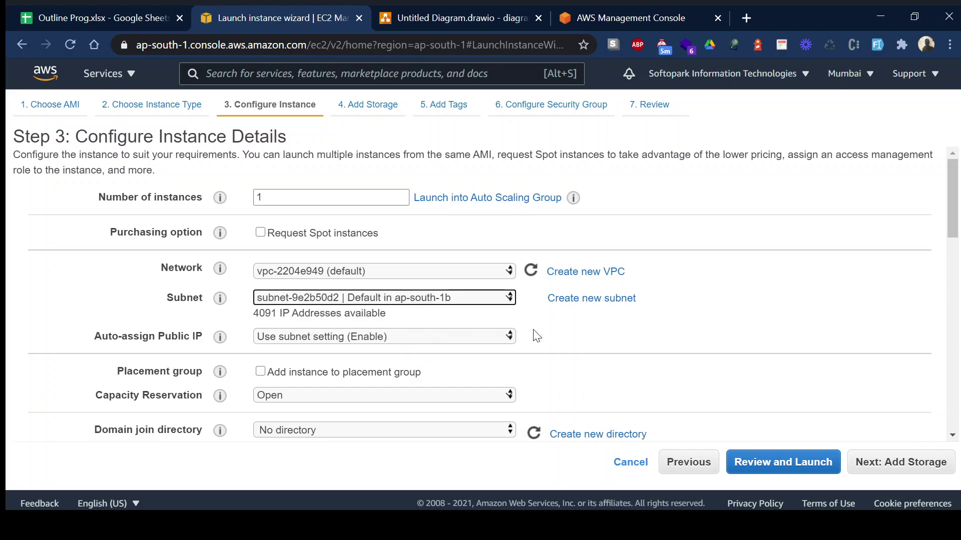
scroll(750, 280, "down", 2)
left_click(452, 190)
left_click(358, 214)
- Review the remaining instance, network interface and advanced details, keep them as they are and continue to the storage settings
scroll(656, 212, "down", 2)
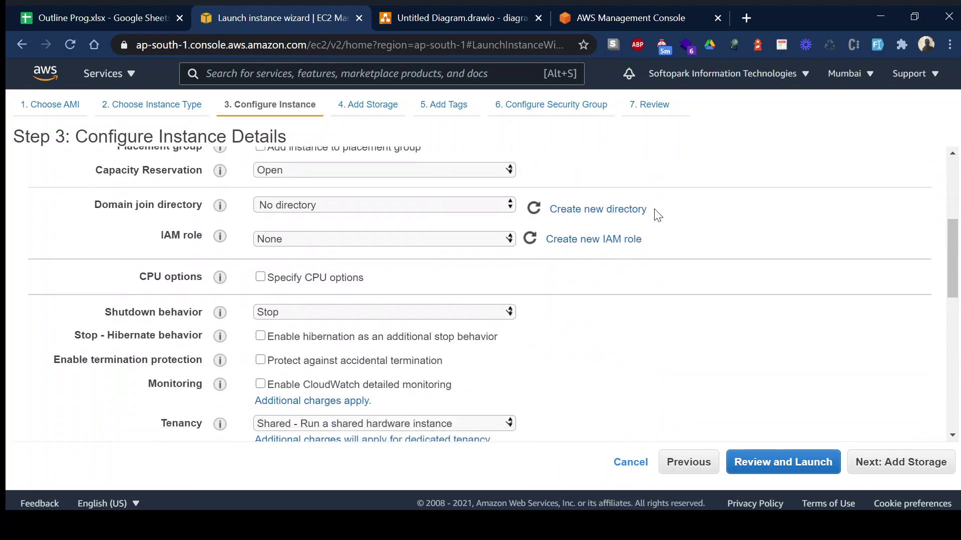
scroll(704, 279, "down", 4)
scroll(702, 279, "down", 5)
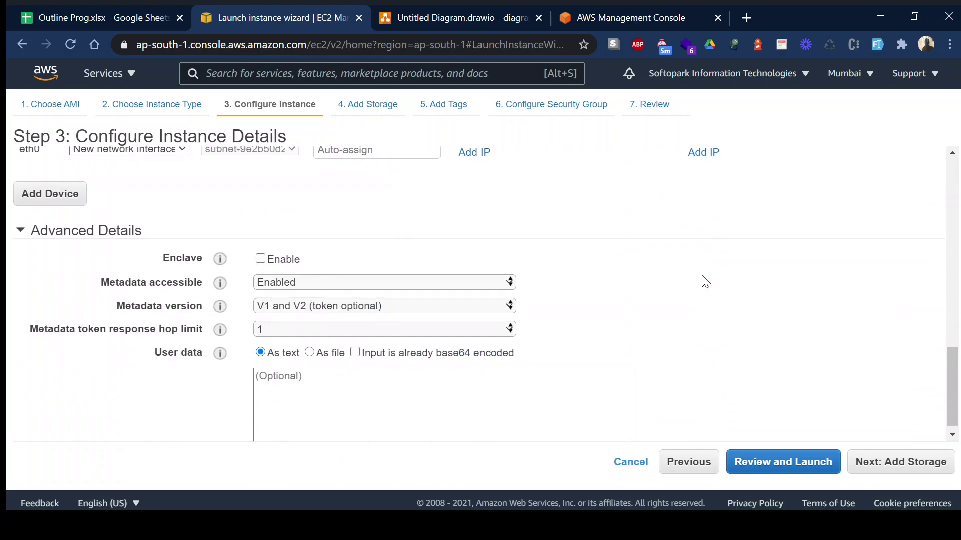
scroll(610, 306, "up", 3)
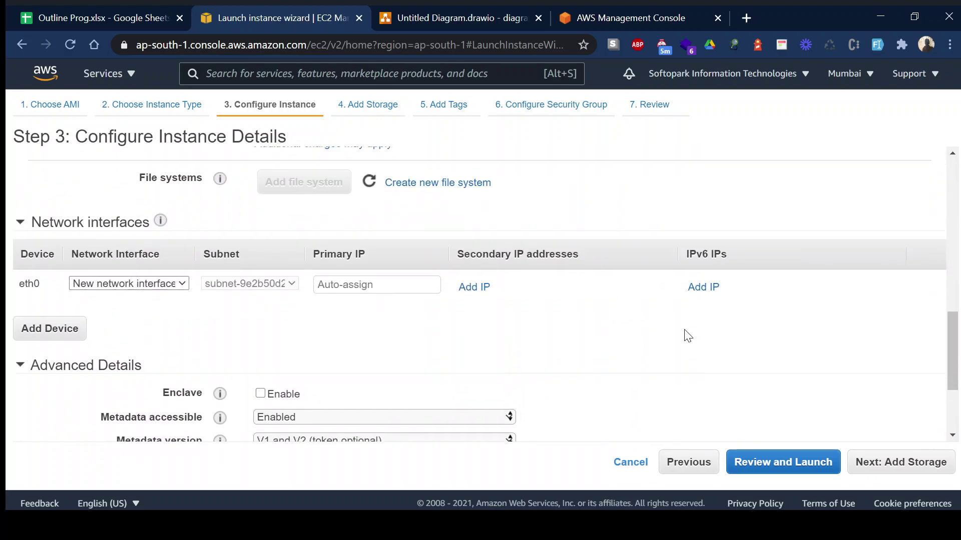
scroll(810, 390, "down", 3)
left_click(861, 458)
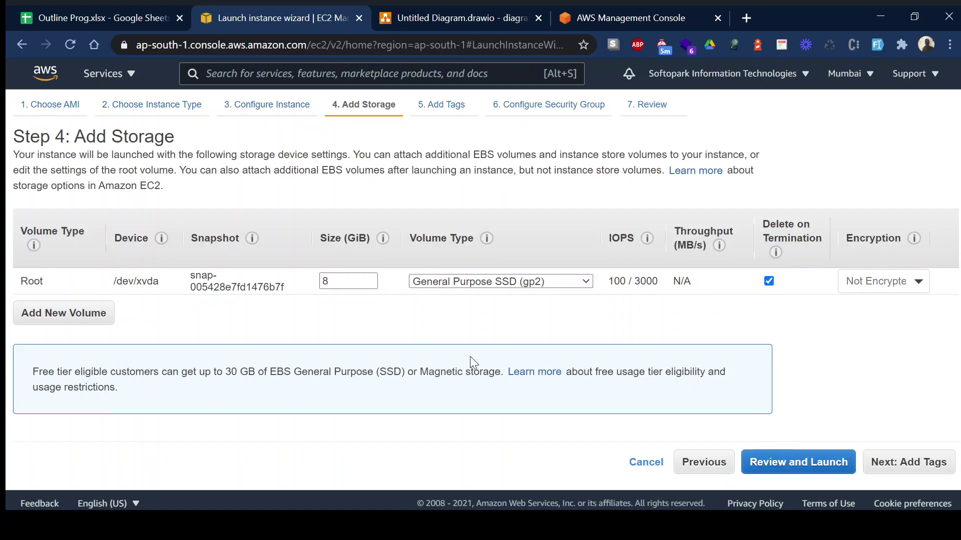
- Encrypt the root volume with the default aws/ebs key and continue to the tags
left_click(898, 281)
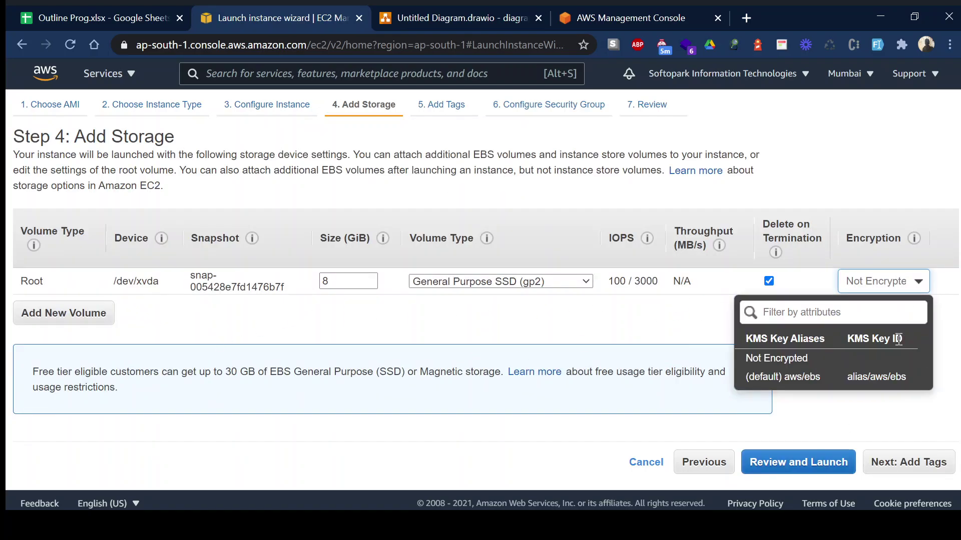
left_click(768, 378)
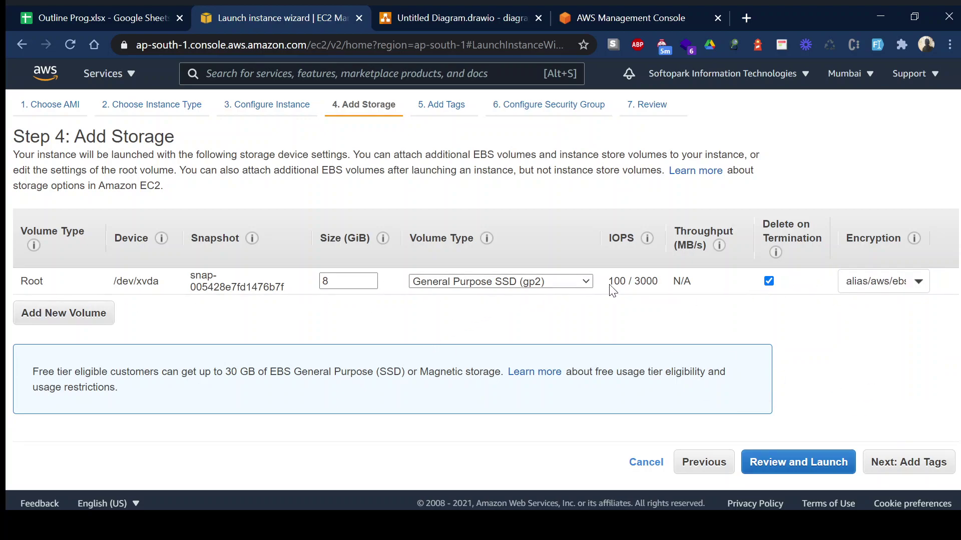
left_click(887, 462)
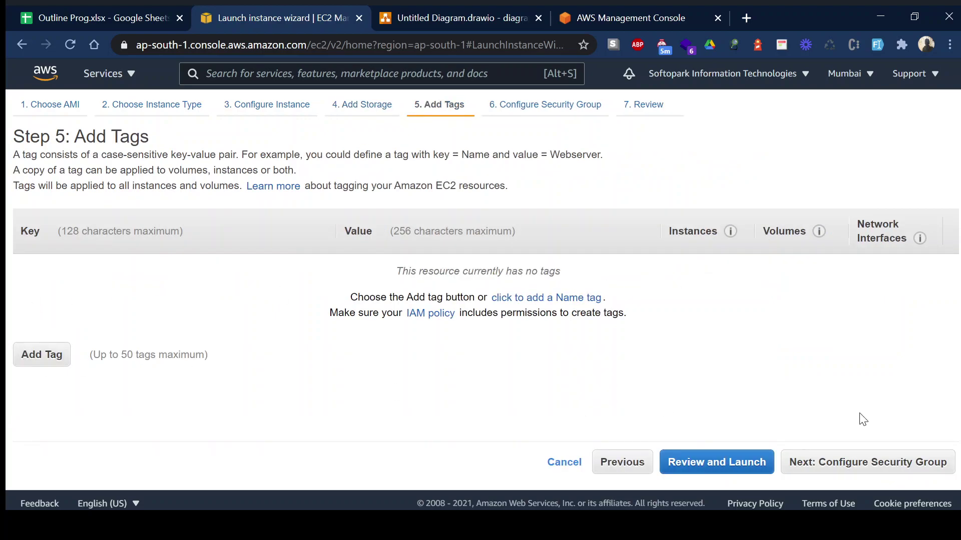
- Add a tag with the key Name and the value "aws basics"
left_click(24, 365)
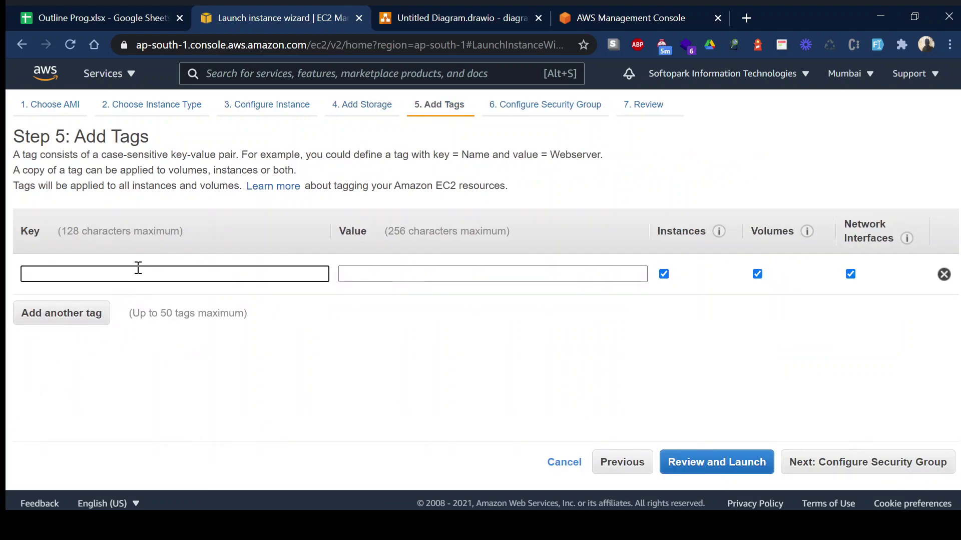
type("Name")
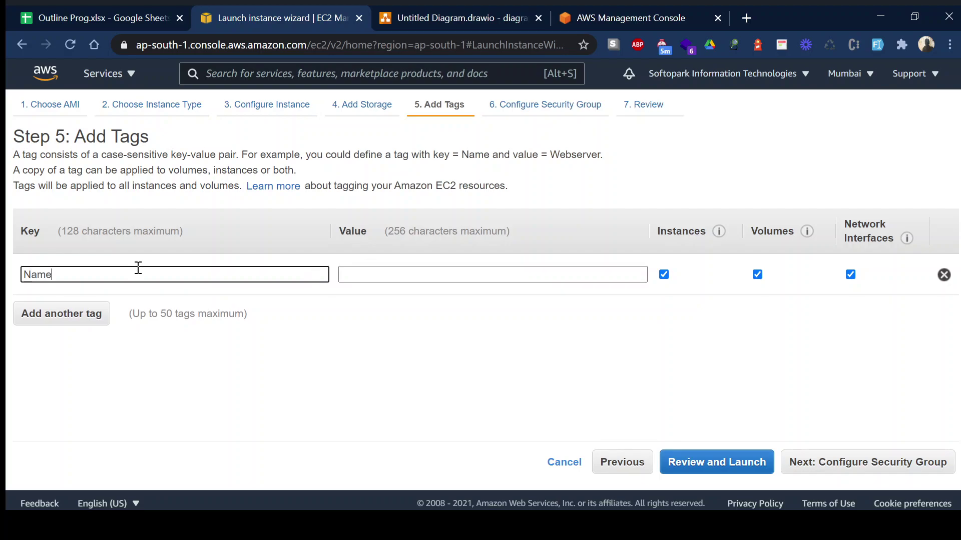
key("Tab")
type("aws basics")
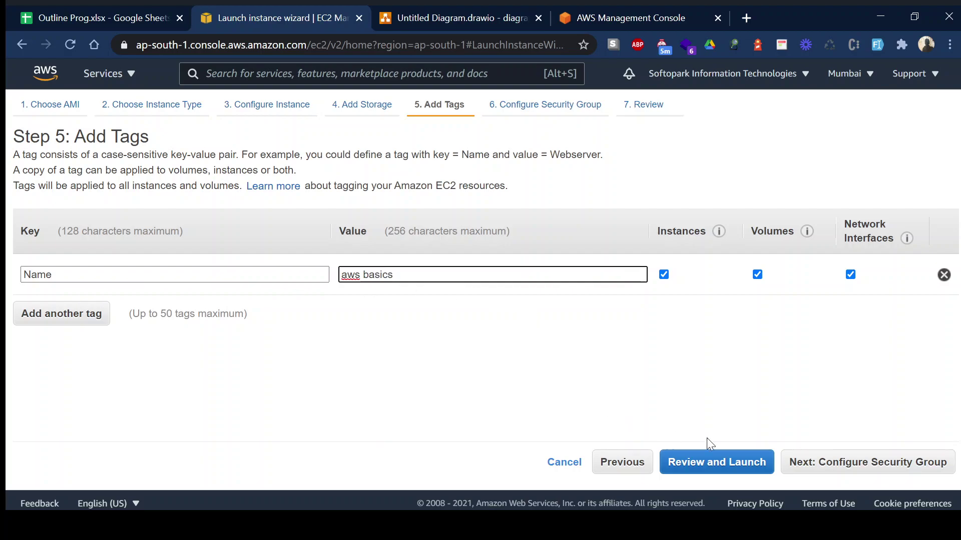
- Continue to the security group settings and name the new security group "new-security"
left_click(791, 463)
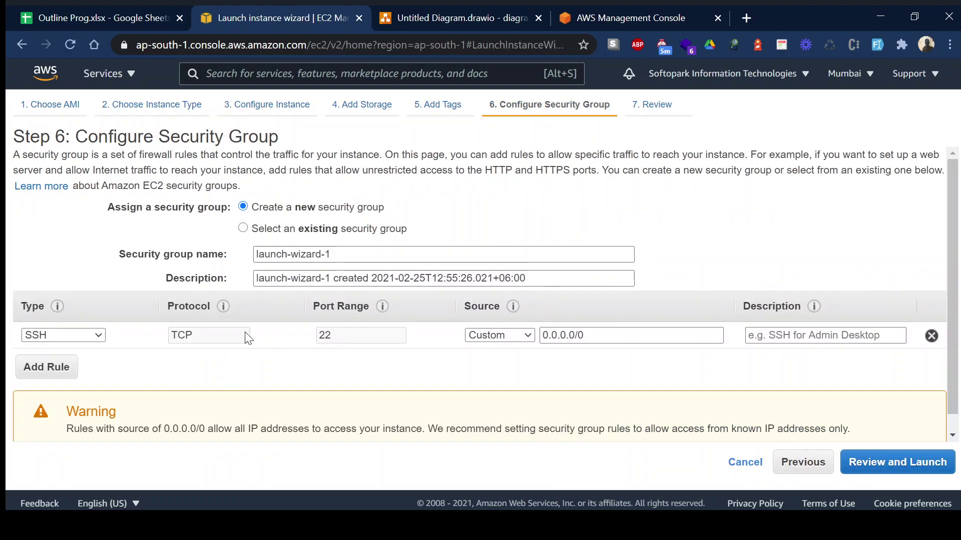
left_click(339, 257)
key("ctrl+a")
type("new sec")
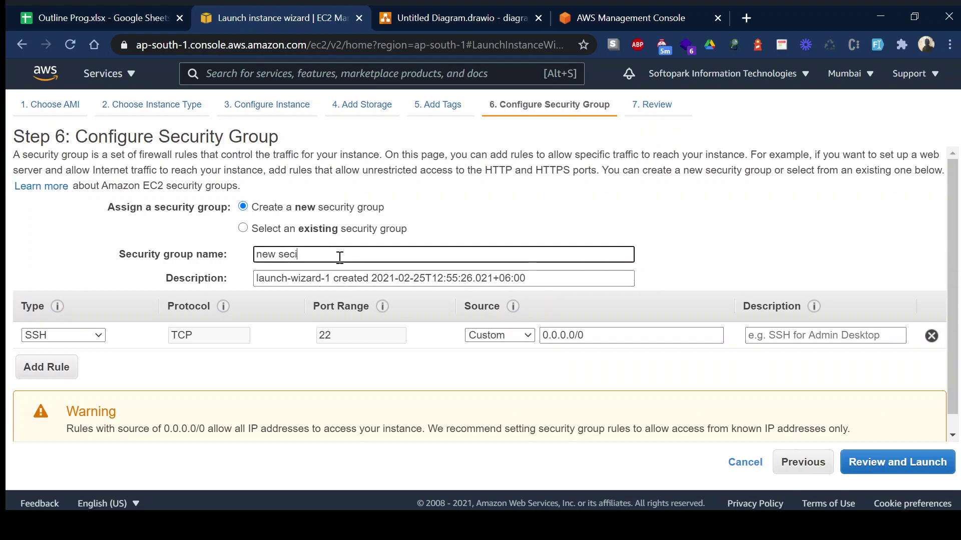
key("BackSpace")
key("BackSpace")
key("BackSpace")
type("new")
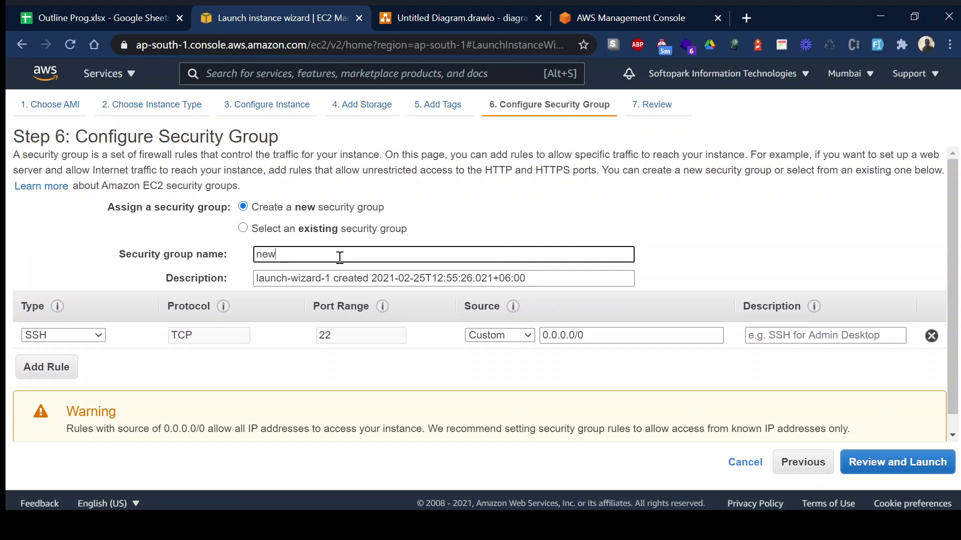
type("_security")
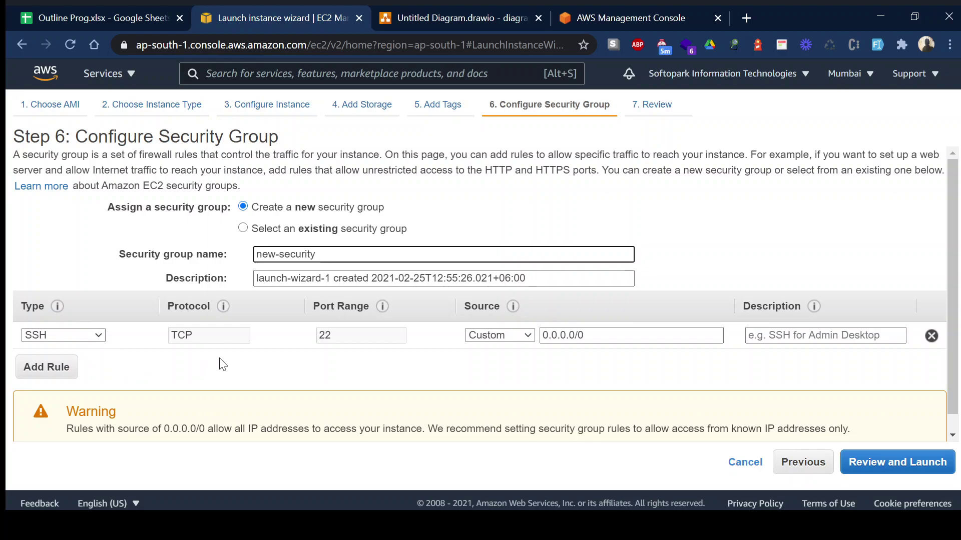
- Set the source of the SSH rule to Anywhere and leave its description empty
left_click(510, 358)
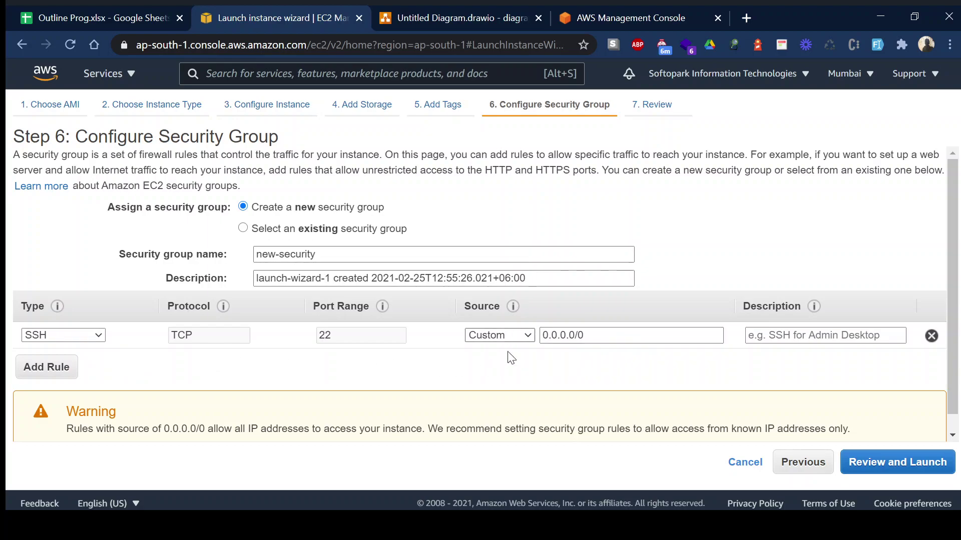
left_click(511, 366)
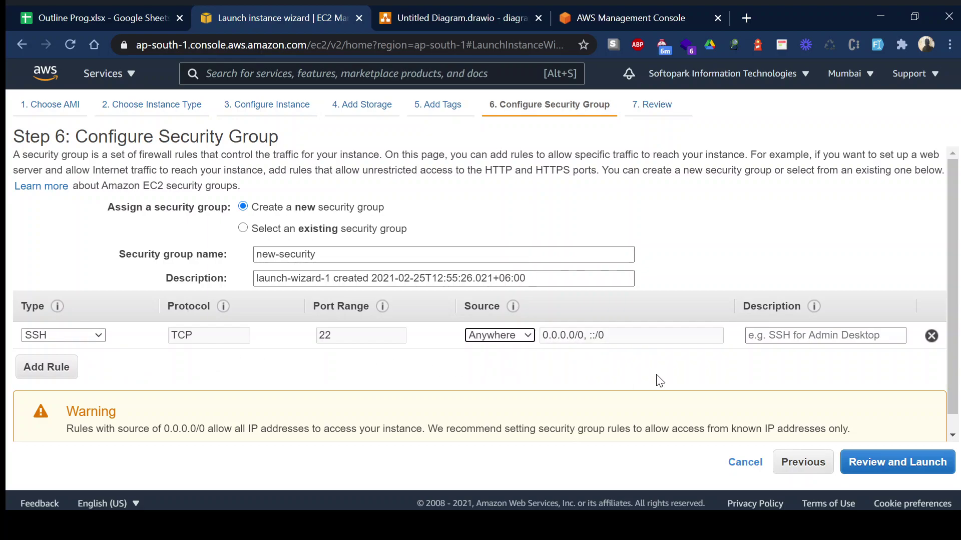
left_click(775, 340)
left_click(601, 405)
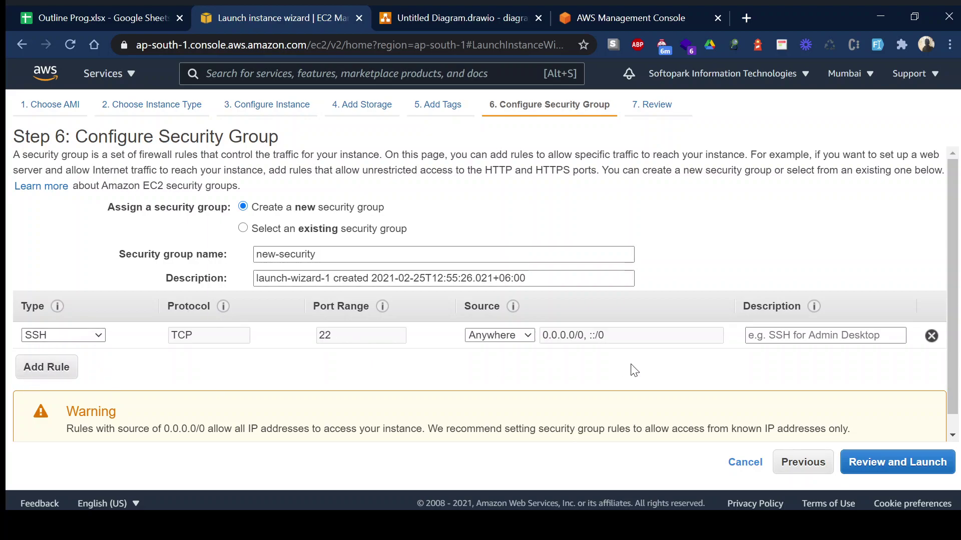
- Add an HTTP rule to the security group with its source set to Anywhere
left_click(69, 374)
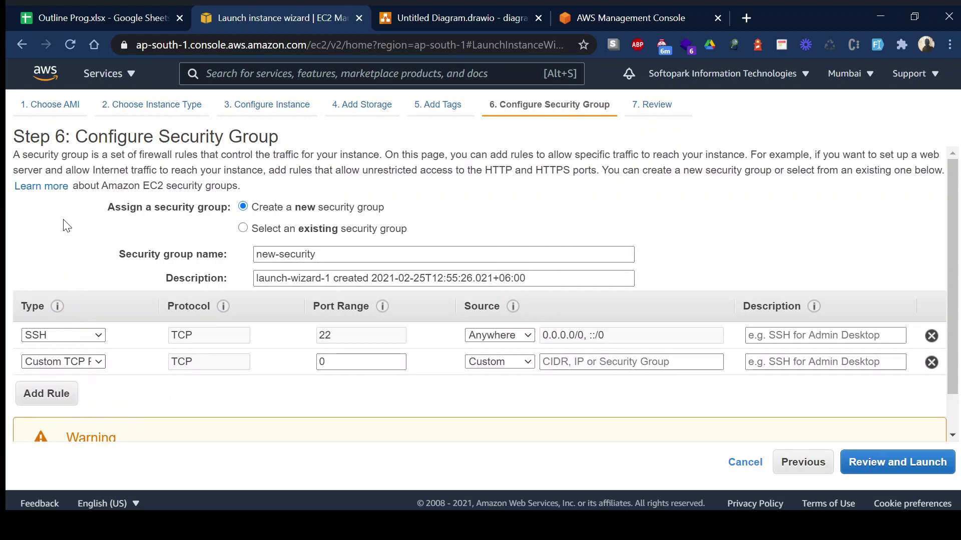
left_click(62, 280)
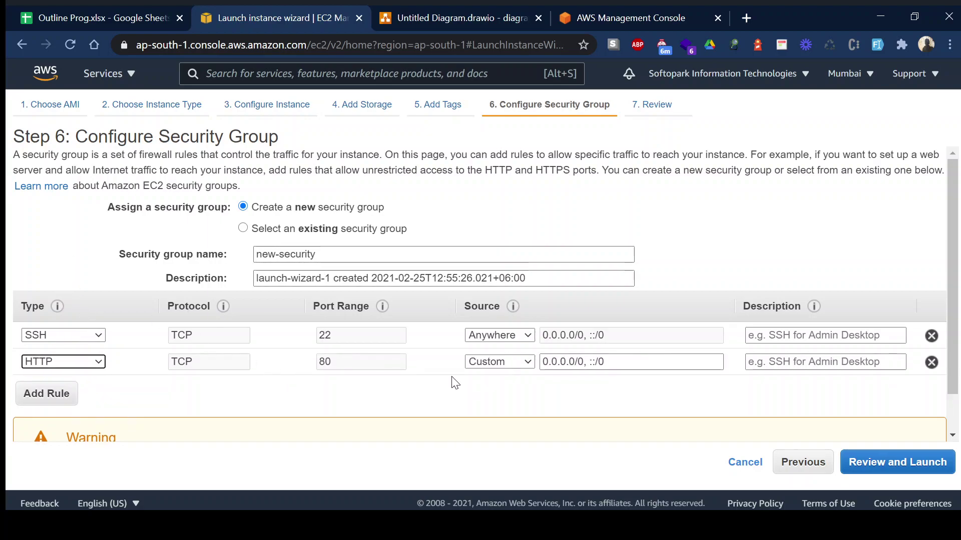
left_click(514, 362)
left_click(511, 394)
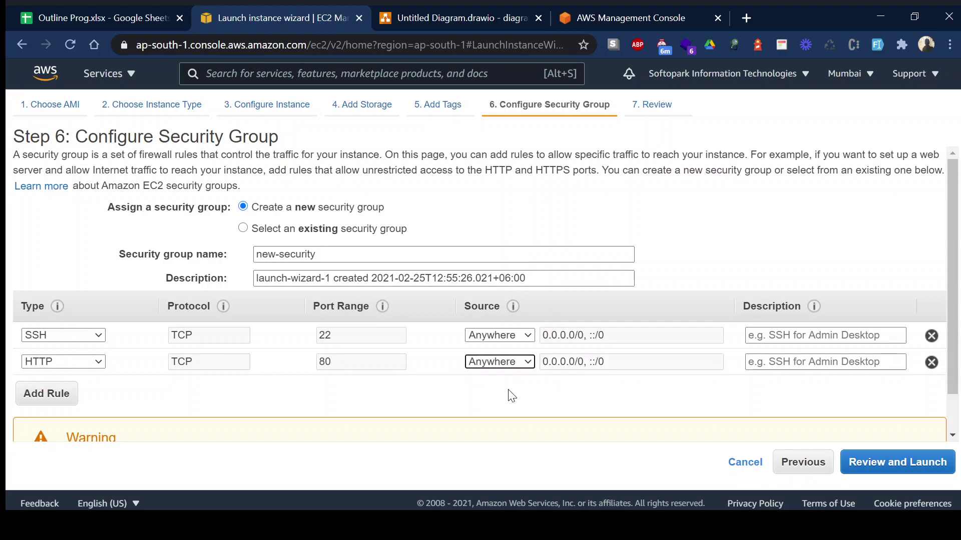
- Continue to the launch review, look over the settings and proceed to the key pair selection
left_click(878, 472)
scroll(724, 296, "down", 8)
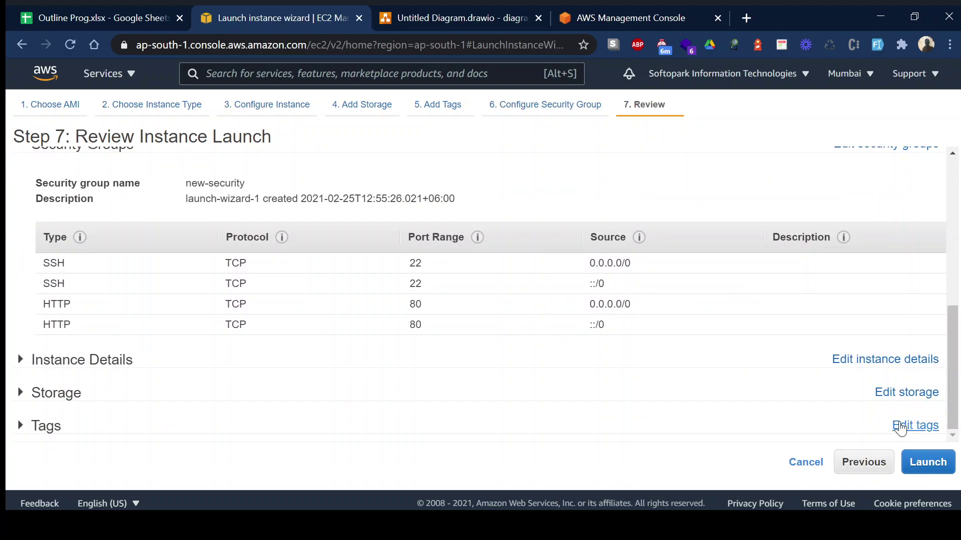
left_click(926, 462)
scroll(563, 320, "down", 1)
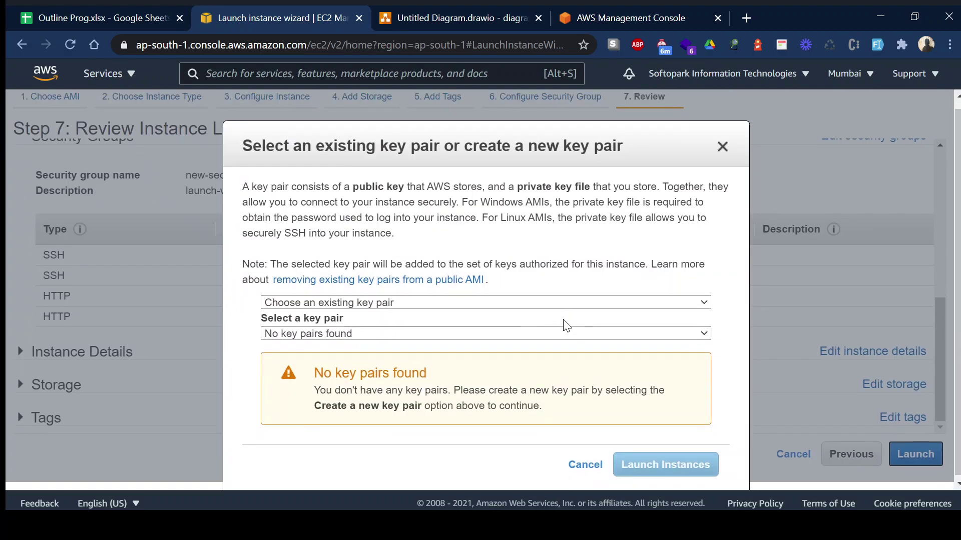
- Create a new key pair named "new" and download its private key file
left_click(545, 334)
left_click(544, 333)
left_click(556, 300)
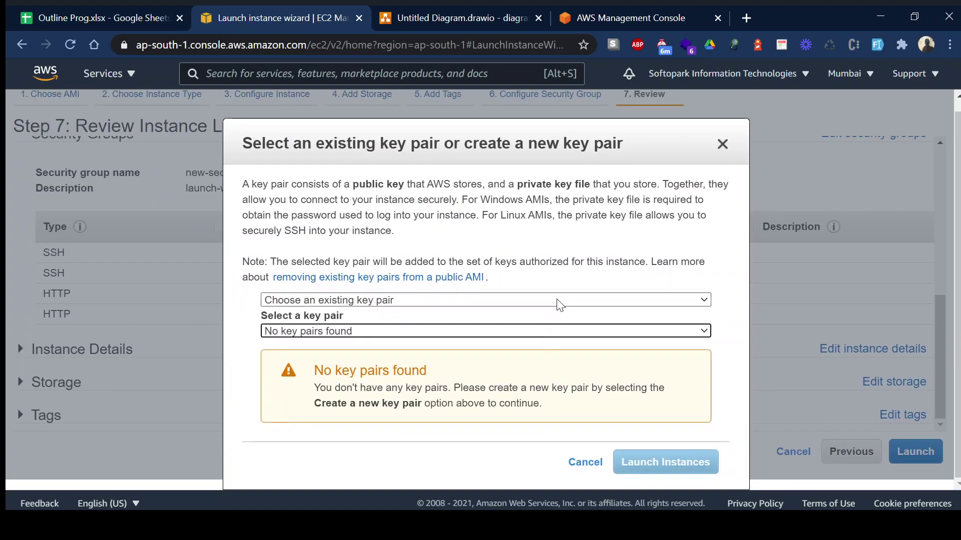
left_click(485, 325)
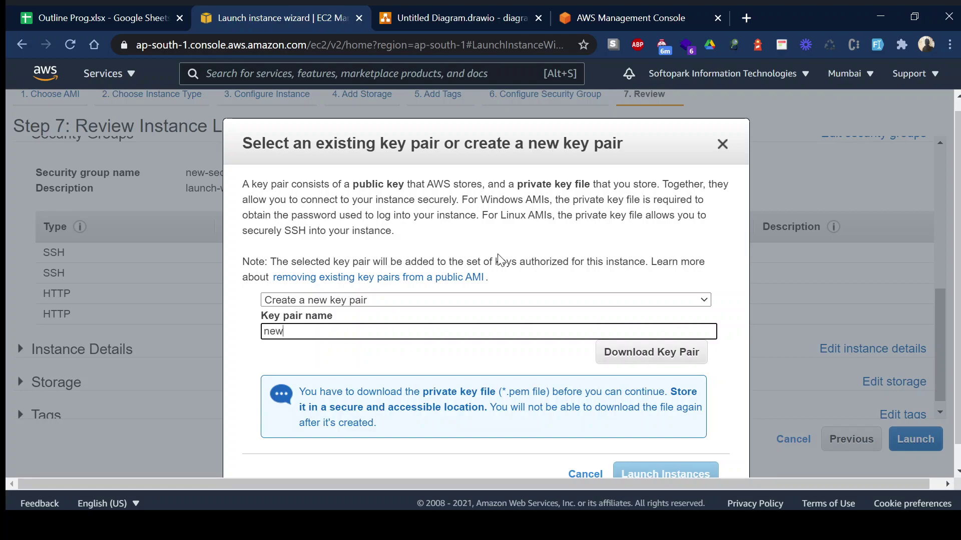
scroll(499, 258, "down", 1)
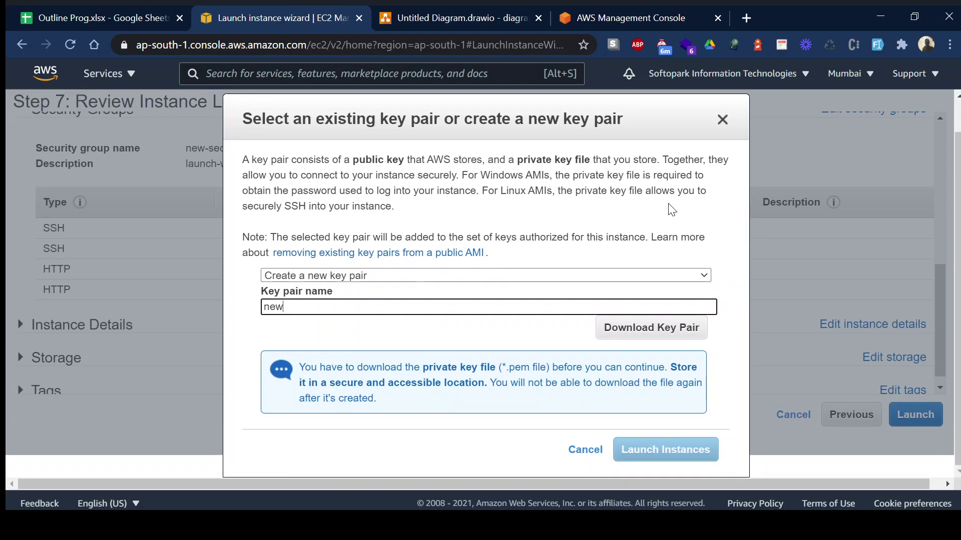
left_click(705, 234)
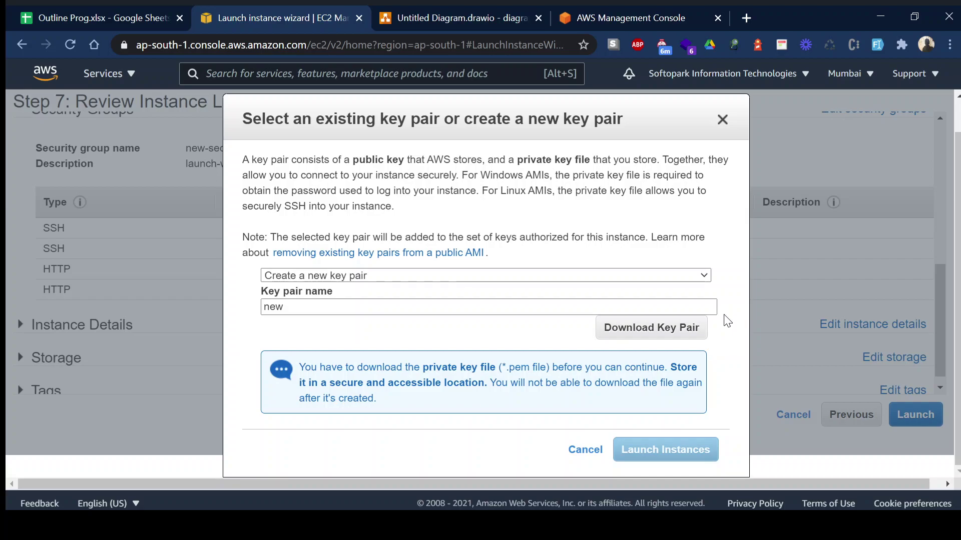
left_click(688, 333)
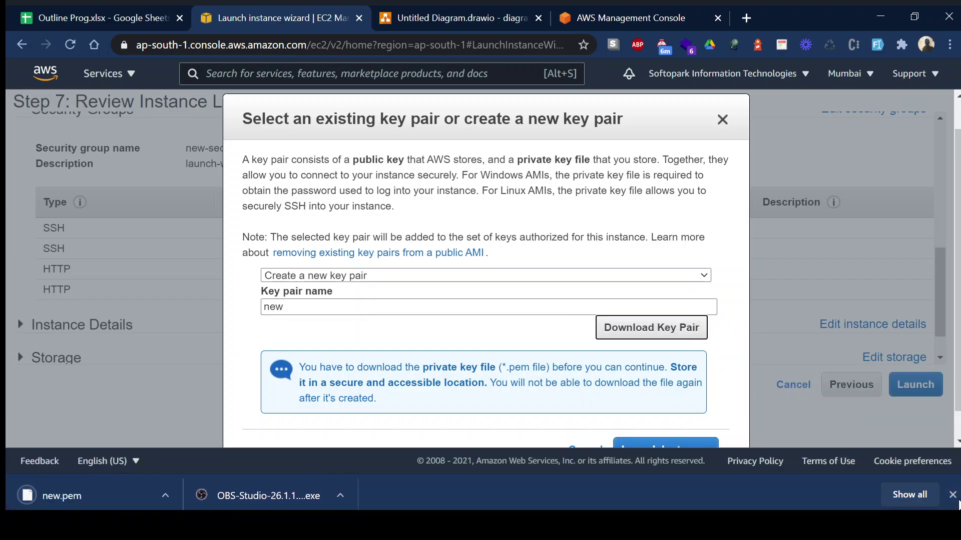
left_click(952, 494)
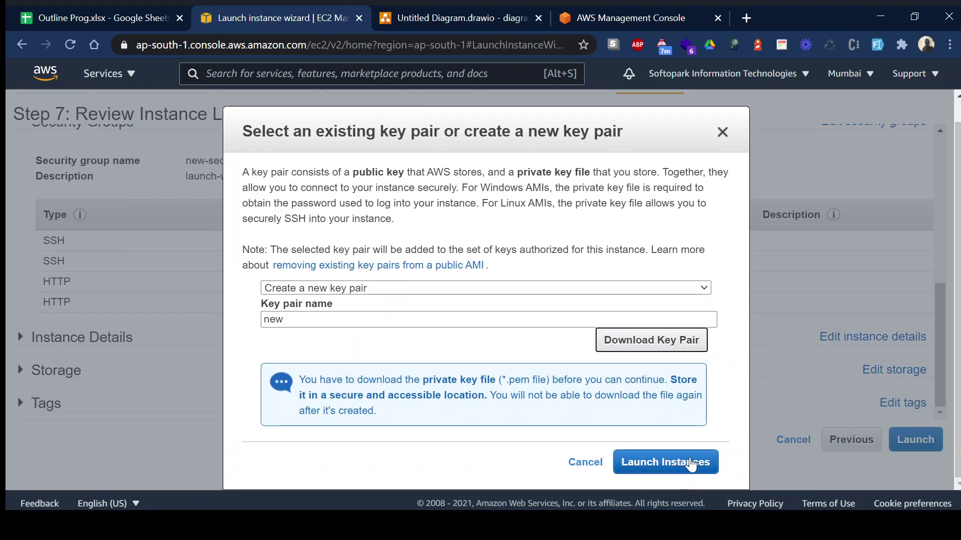
- Launch the instance, open it from the launch status page and look over its summary details
left_click(691, 464)
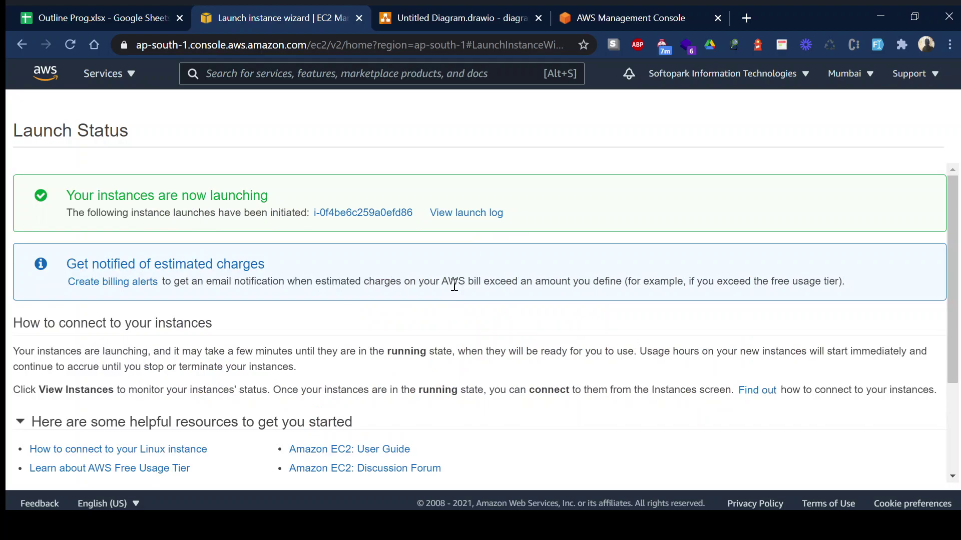
left_click(395, 213)
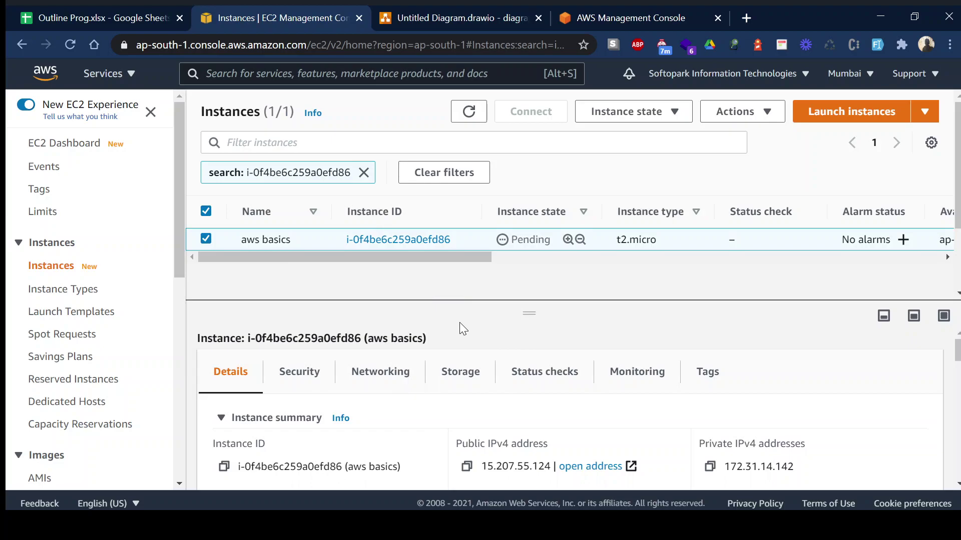
scroll(538, 400, "down", 3)
scroll(622, 433, "up", 3)
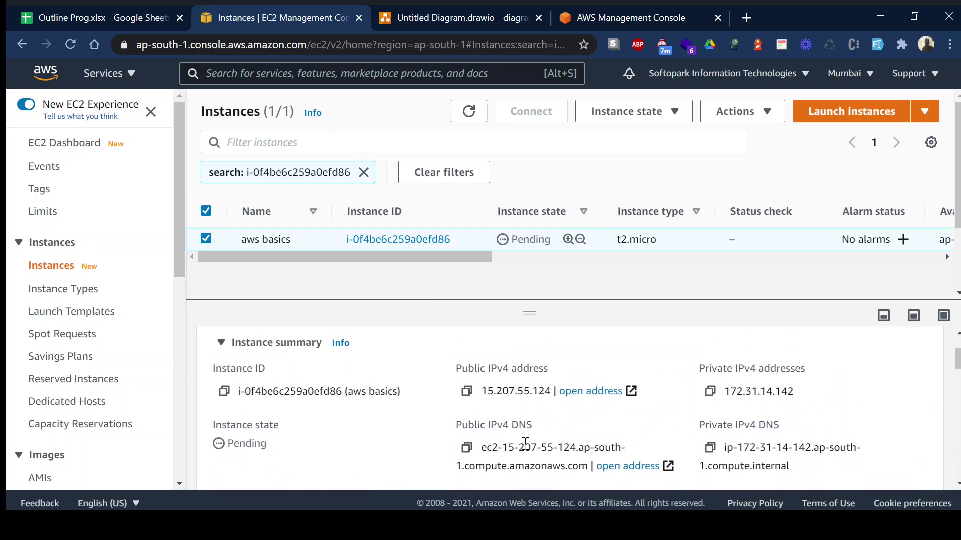
scroll(595, 386, "up", 2)
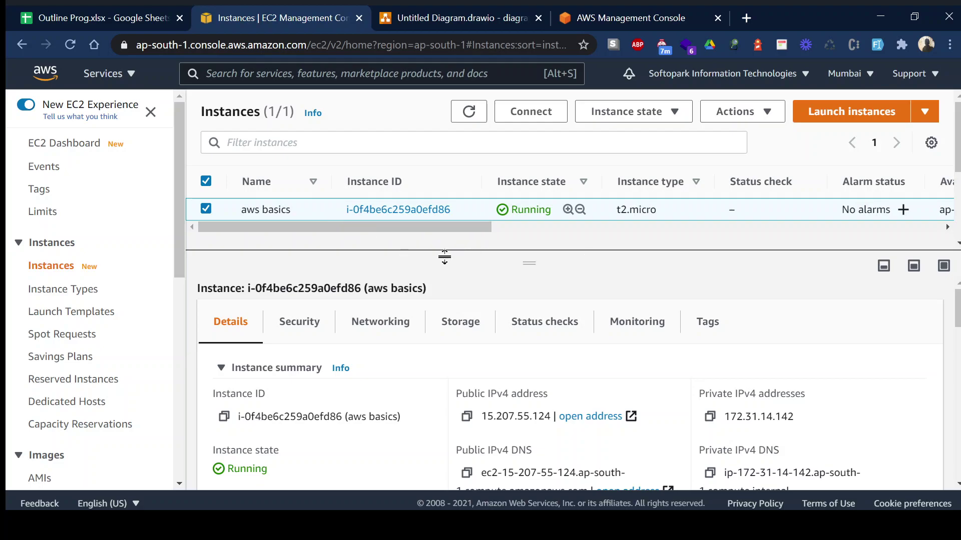
- Copy the instance's public IPv4 DNS and open that address in a new browser tab
scroll(501, 389, "down", 1)
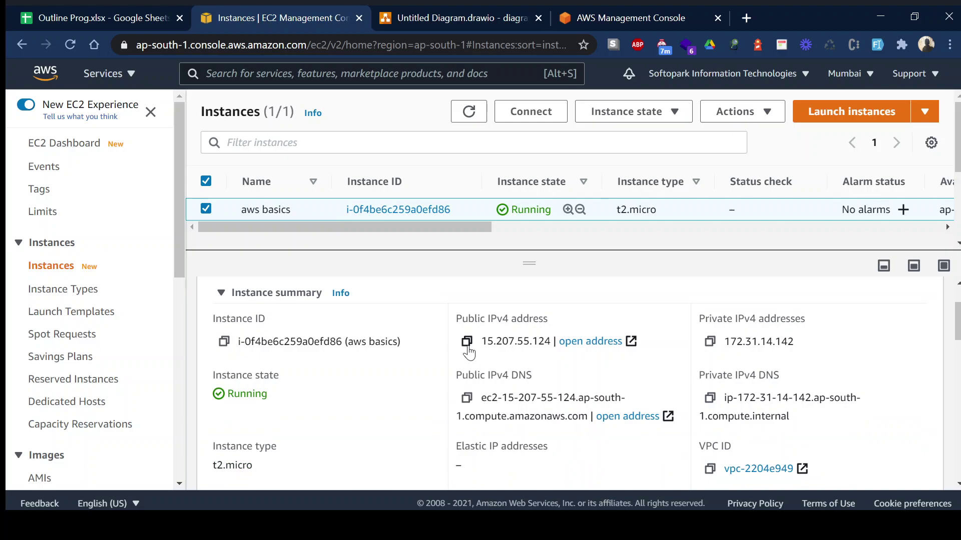
left_click(464, 402)
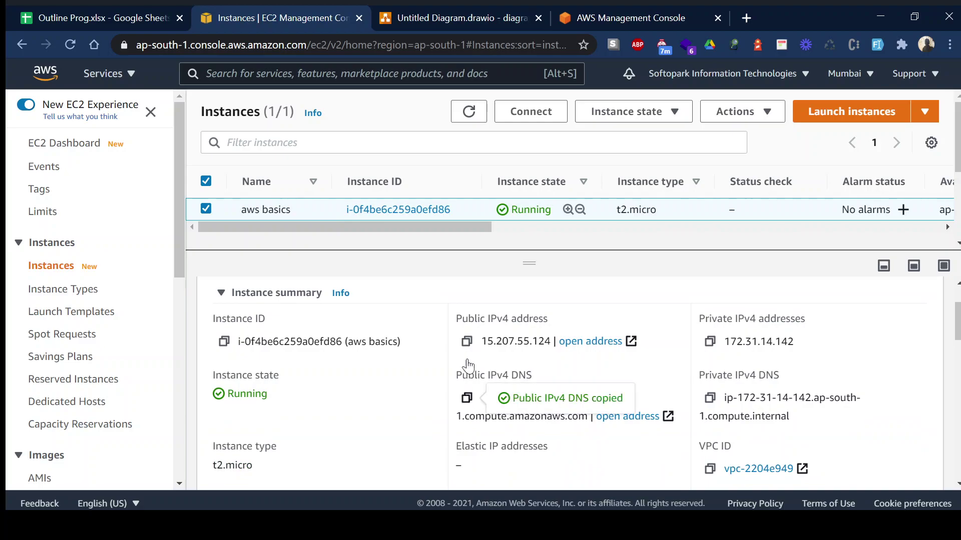
scroll(475, 380, "up", 1)
left_click(746, 18)
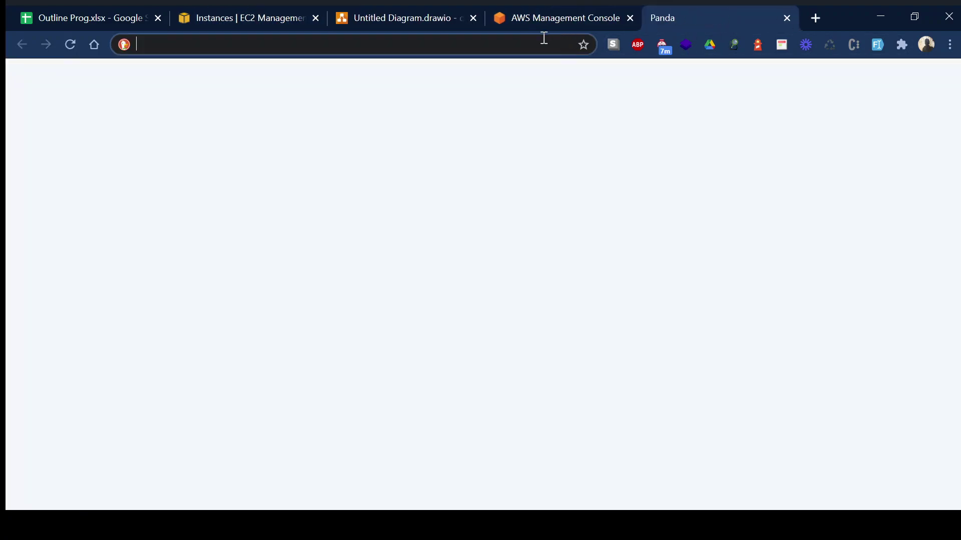
key("ctrl+v")
key("Return")
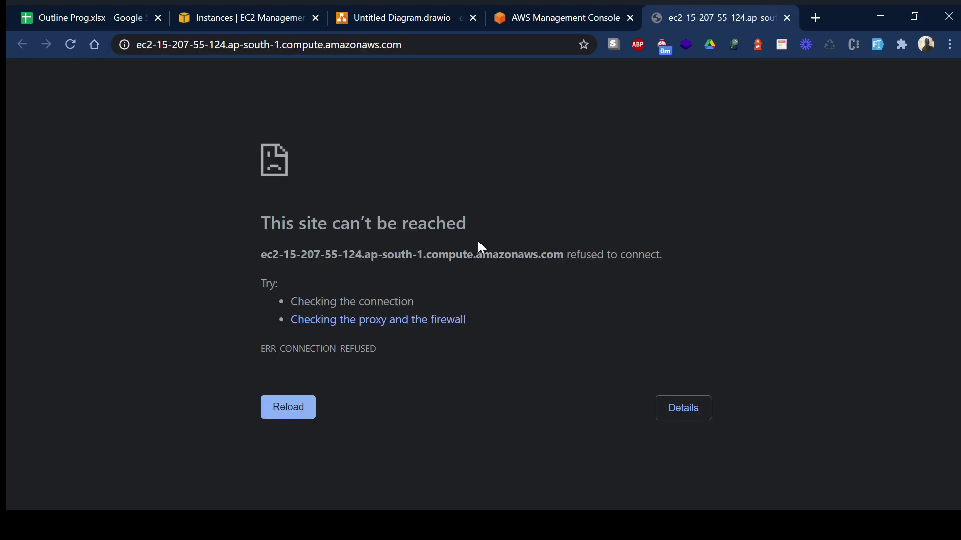
- Return to the EC2 console and connect to the aws basics instance through EC2 Instance Connect as ec2-user
left_click(278, 10)
left_click(530, 112)
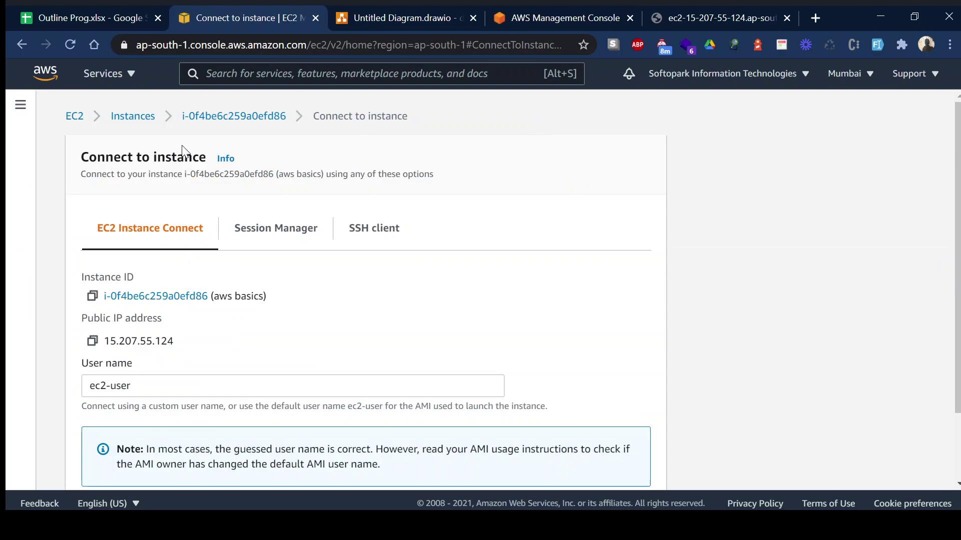
scroll(577, 181, "down", 2)
scroll(550, 190, "up", 1)
scroll(546, 240, "down", 1)
left_click(618, 465)
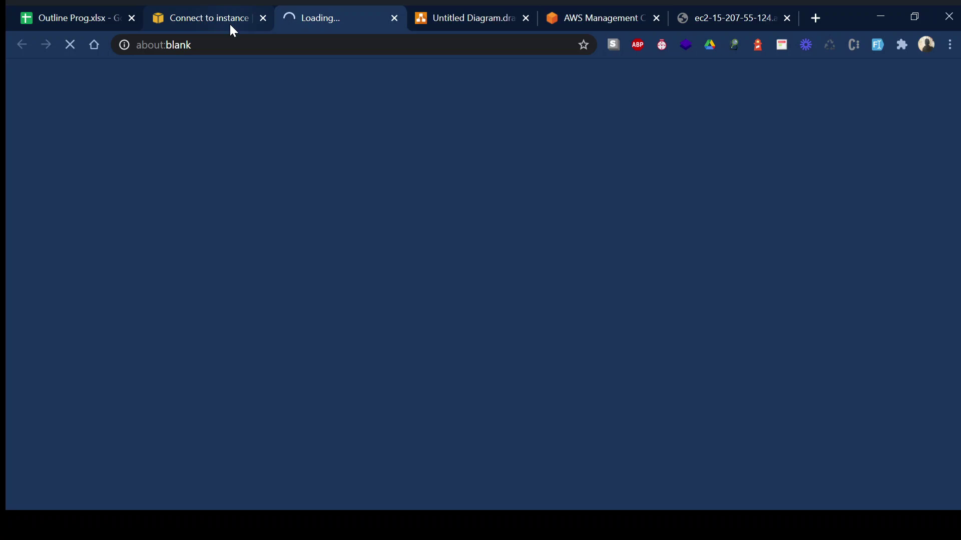
- Close the instance's connection page in the console and switch to the browser tab with the terminal session
left_click(213, 19)
scroll(691, 295, "down", 3)
left_click(552, 464)
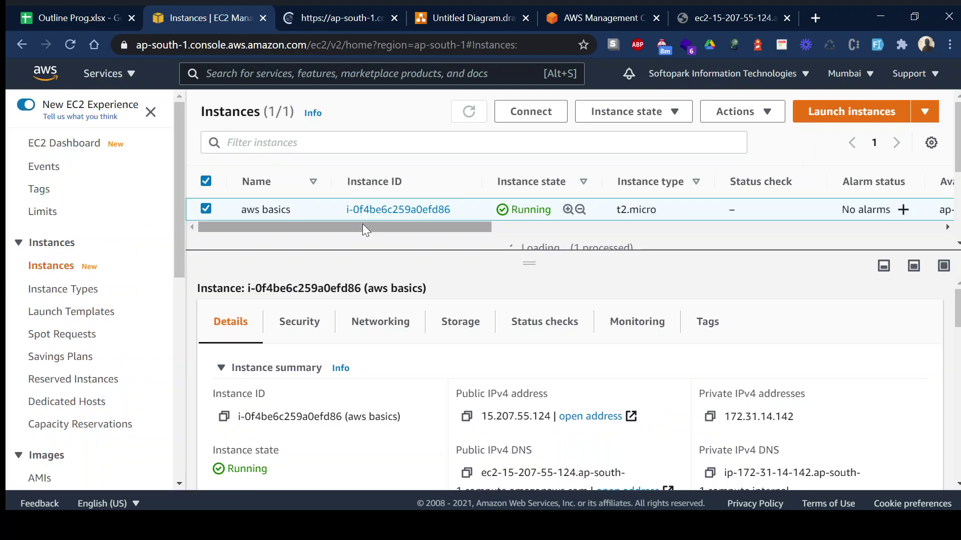
left_click(338, 20)
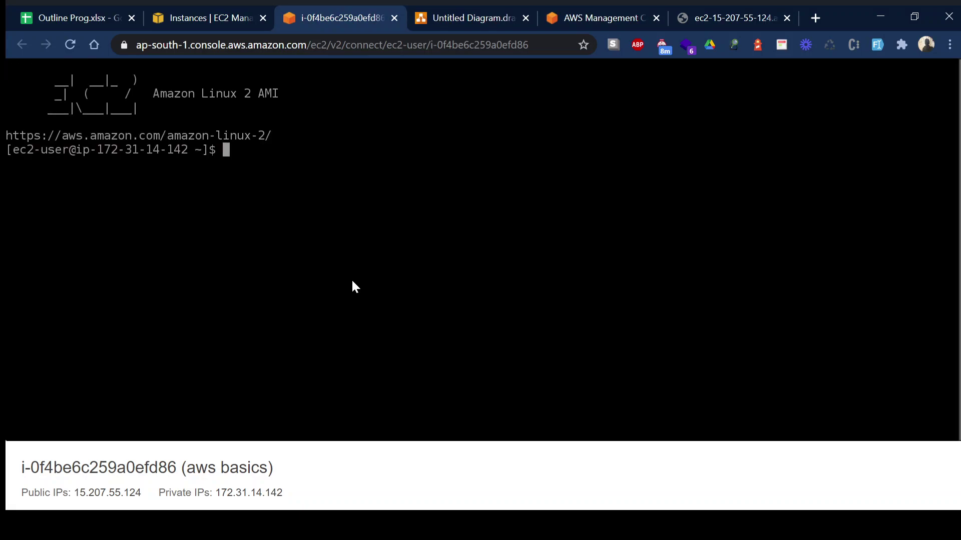
- List the home directory with "ll" and update the packages with "sudo yum update"
type("ll")
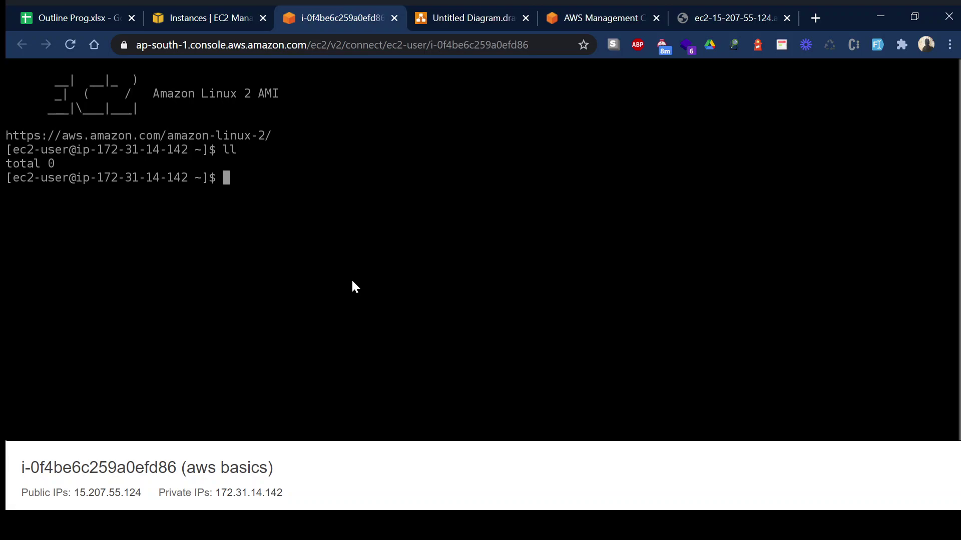
type("sudo yum update")
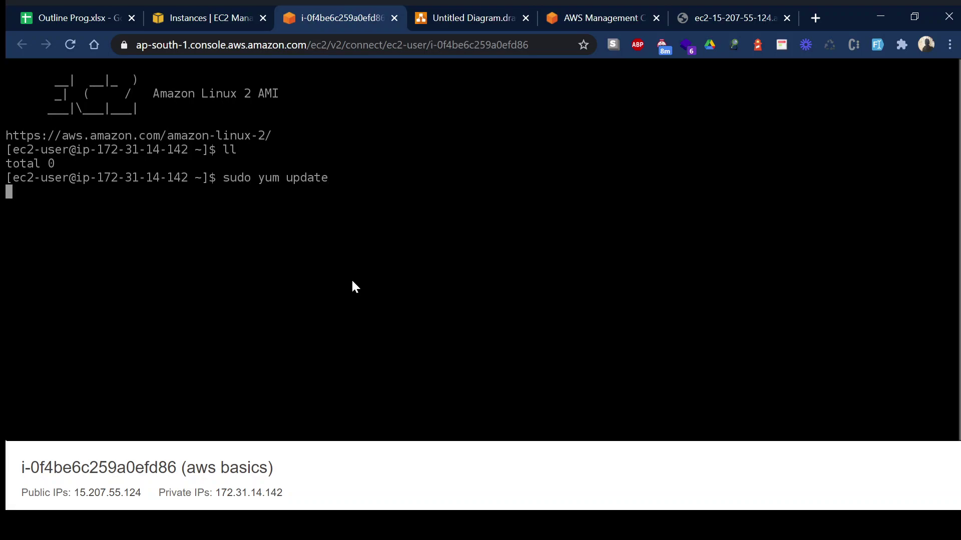
key("Return")
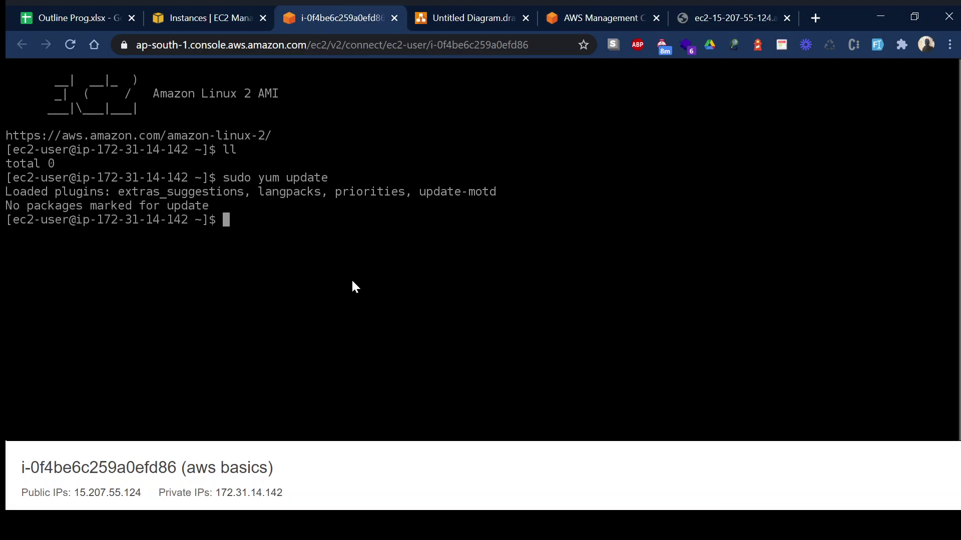
- Install the Apache web server with "sudo yum install httpd" and approve the package installation
type("sudo yum httpd")
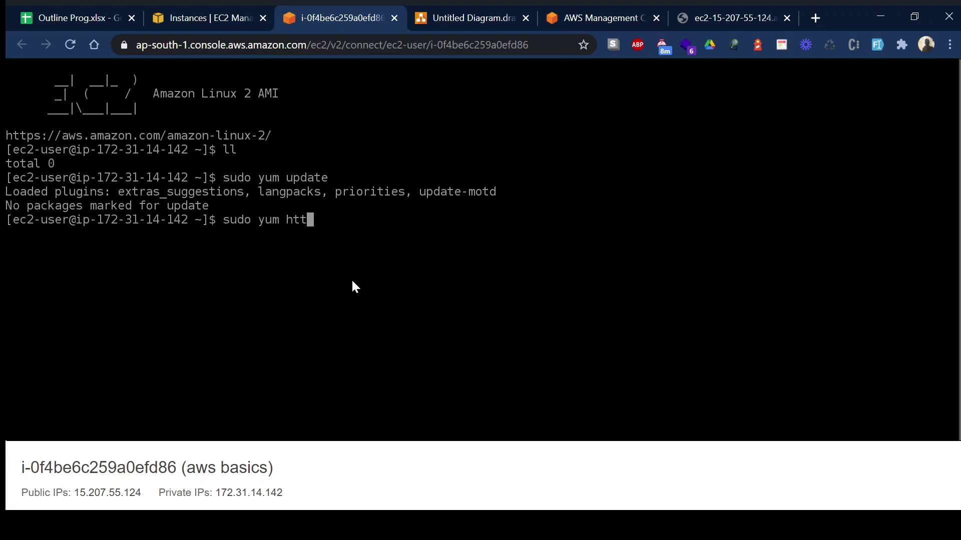
key("BackSpace")
key("BackSpace")
key("BackSpace")
key("BackSpace")
key("BackSpace")
key("BackSpace")
type("install httpd")
key("Return")
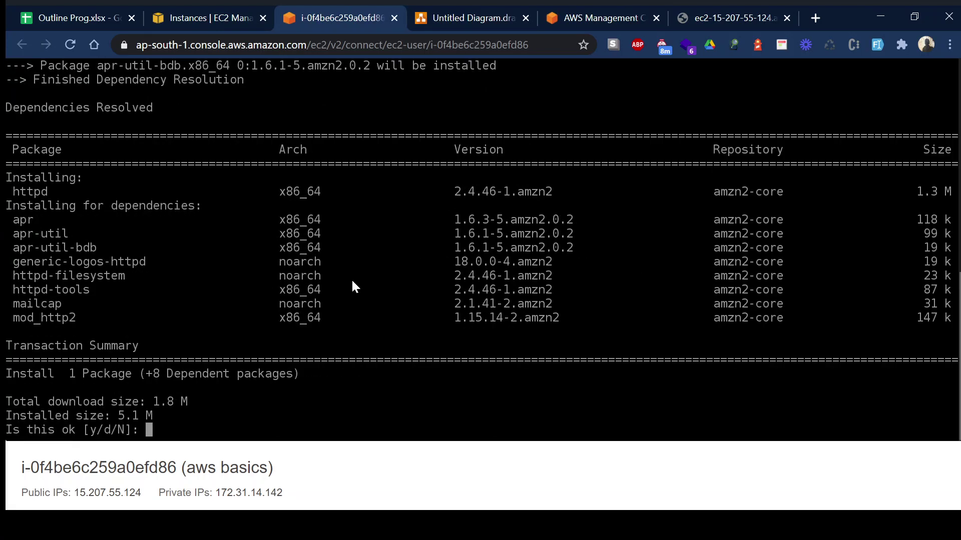
type("y")
key("Return")
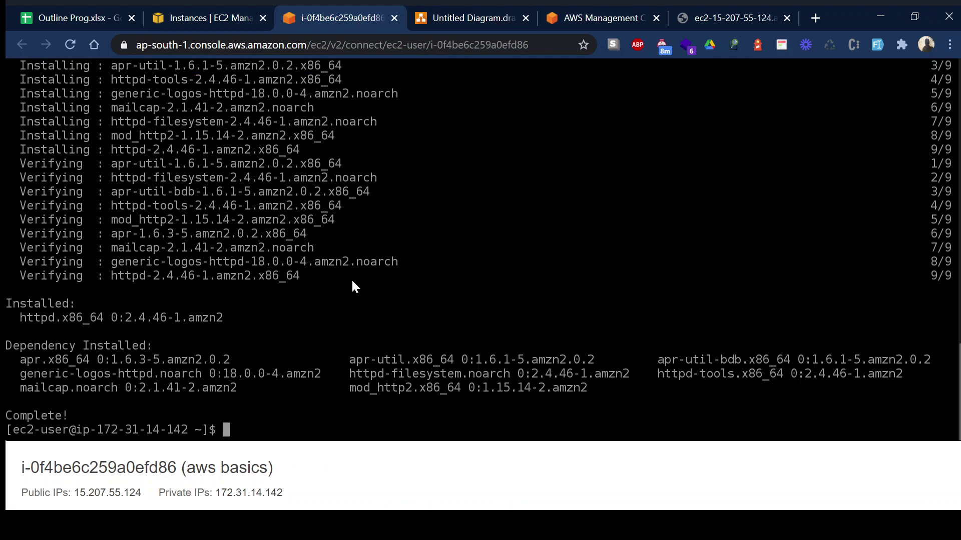
- Check the state of the Apache service with "sudo systemctl status httpd"
type("sudo systemct")
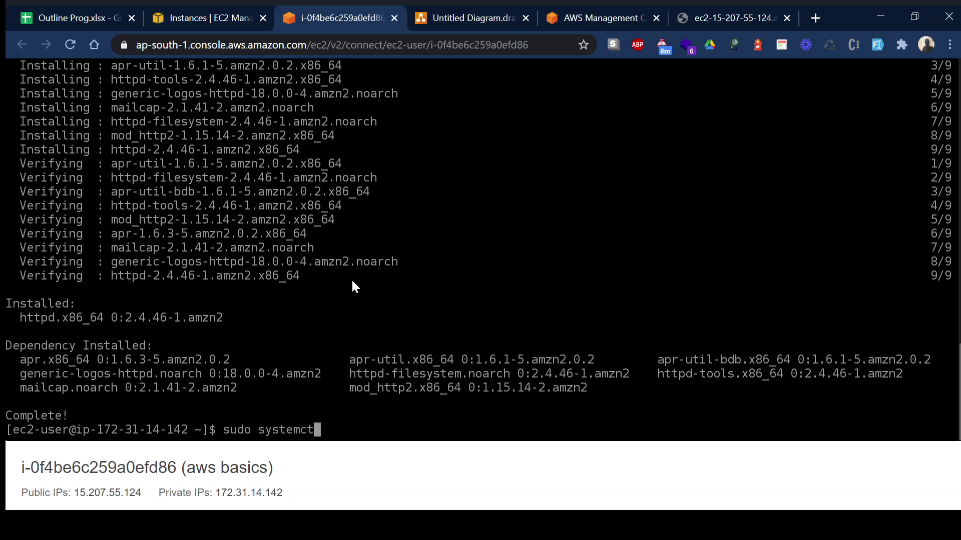
type("l status httpd")
key("Return")
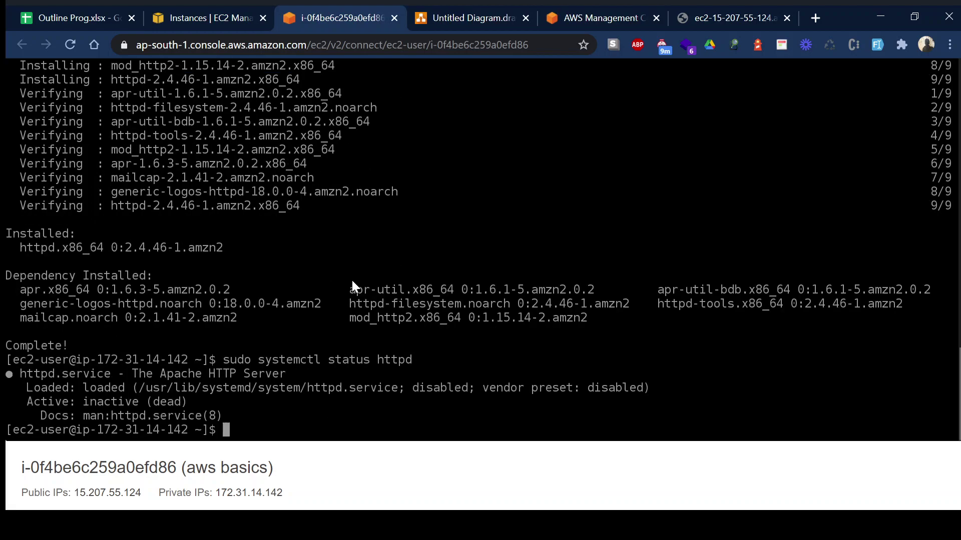
- Start the Apache service with "sudo systemctl start httpd"
key("Up")
key("Left")
key("Left")
key("Left")
key("Left")
key("Left")
key("BackSpace")
key("BackSpace")
key("BackSpace")
key("BackSpace")
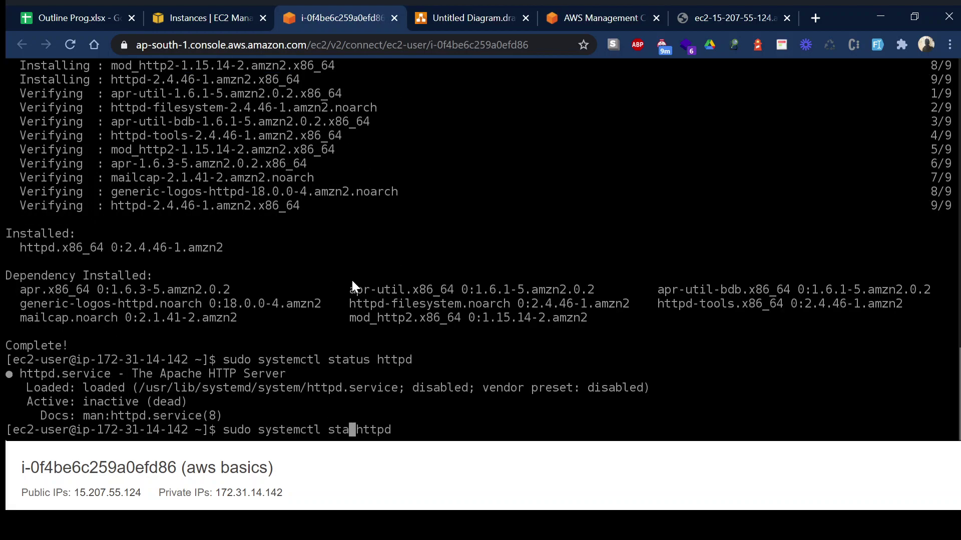
type("rt")
key("Return")
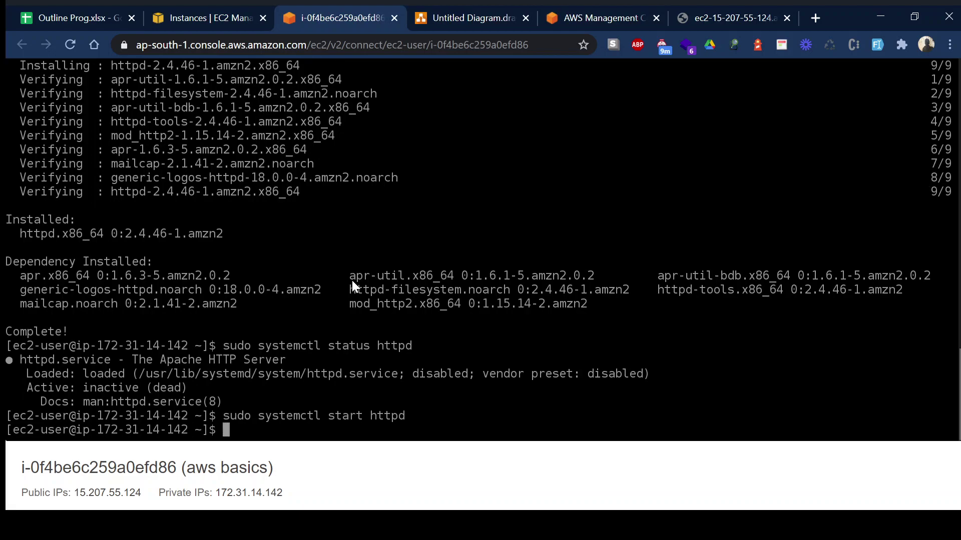
- Reload the instance's public DNS page in its browser tab and return to the terminal session
left_click(760, 19)
left_click(67, 47)
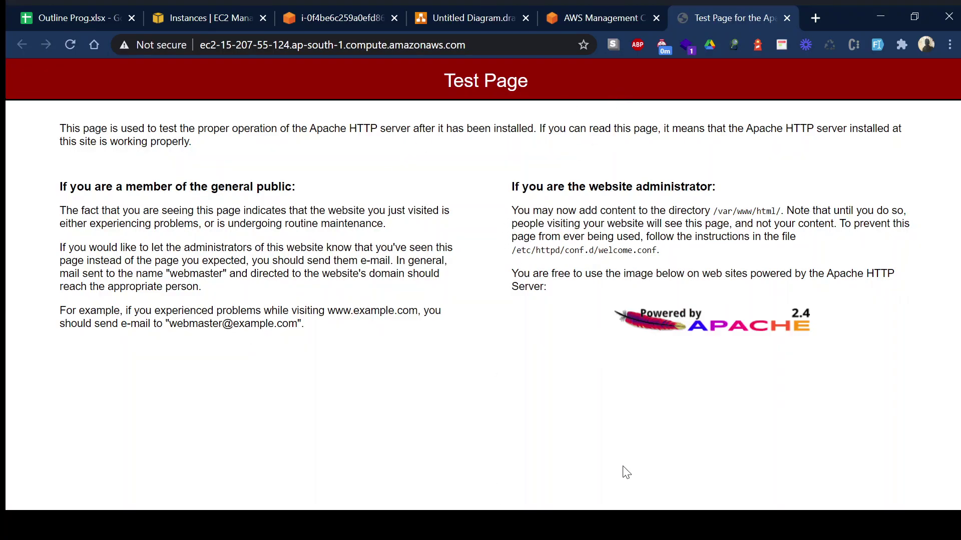
left_click(331, 18)
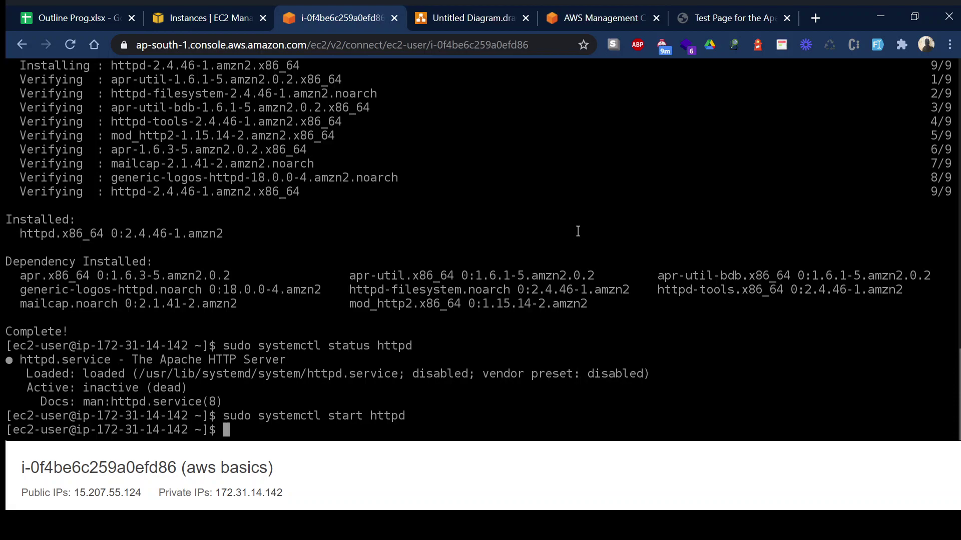
- Change into /var/www/ and its html folder, listing the contents of each with "ll"
type("cd /var/www/")
key("Return")
type("ll")
key("Return")
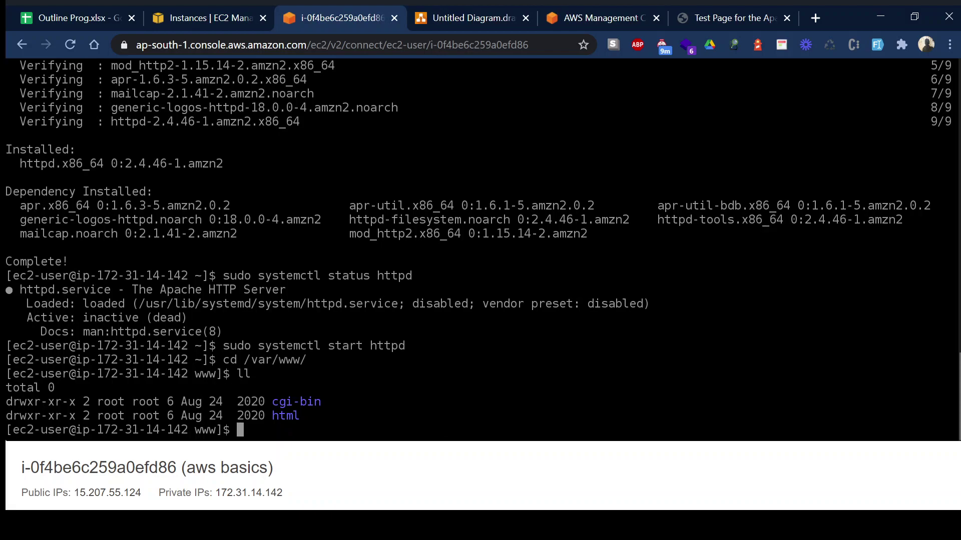
type("cd html/")
key("Return")
type("ll")
key("Return")
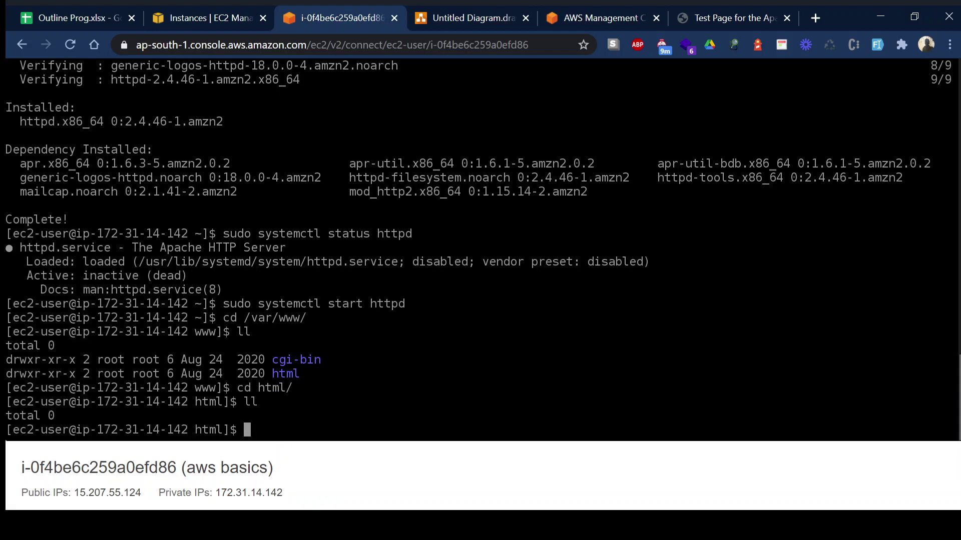
- Go back up to /var/www, enter the cgi-bin folder and list its contents
type("cd")
key("BackSpace")
key("BackSpace")
key("BackSpace")
type("cd ..")
key("Return")
type("cd ")
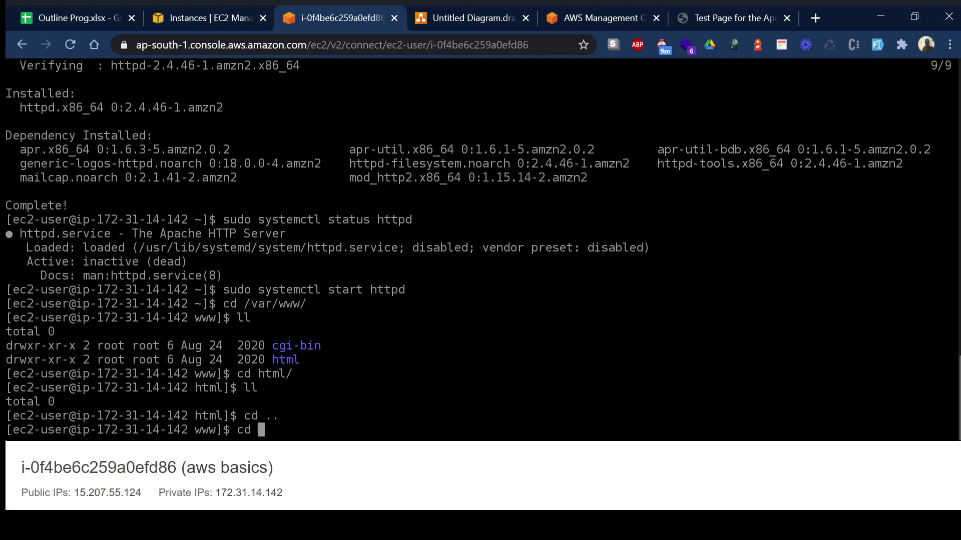
type("cg")
key("Tab")
key("Return")
type("ll")
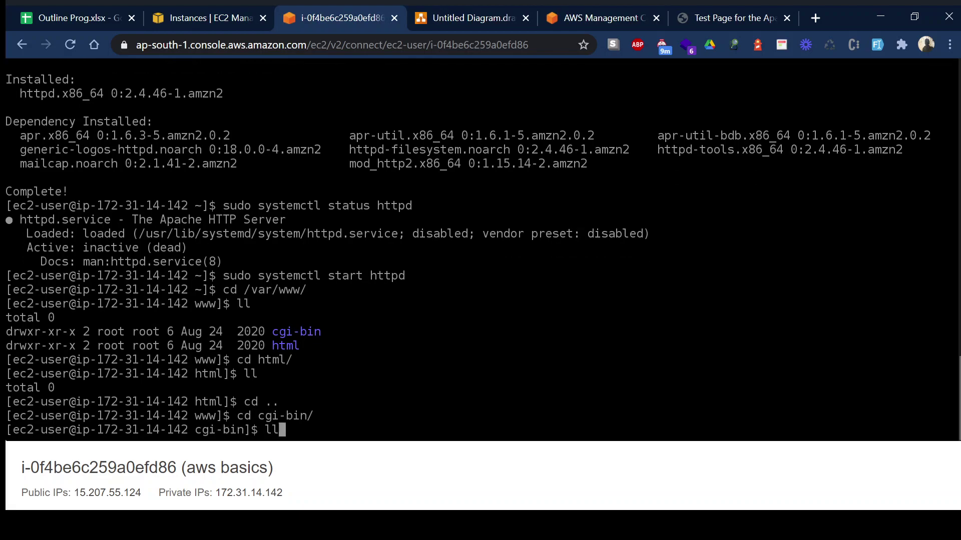
key("Return")
- Leave cgi-bin, change back into the html folder and list its contents
type("cd ..")
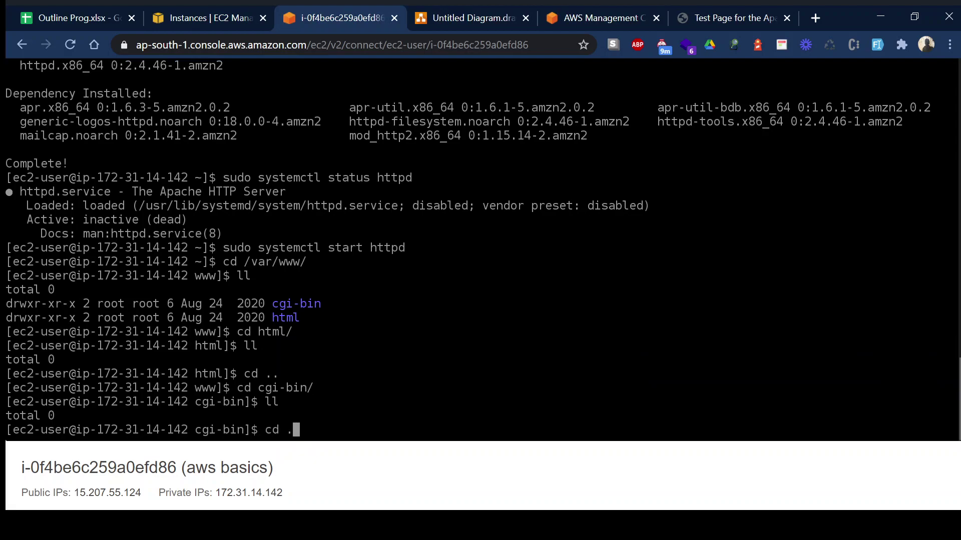
key("Return")
type("cd html/")
key("Tab")
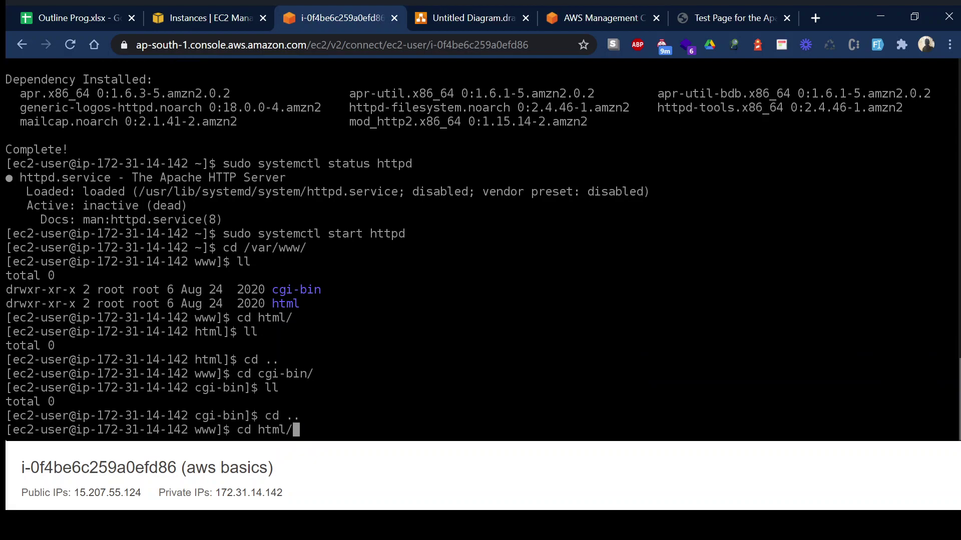
key("Return")
type("ll")
key("Return")
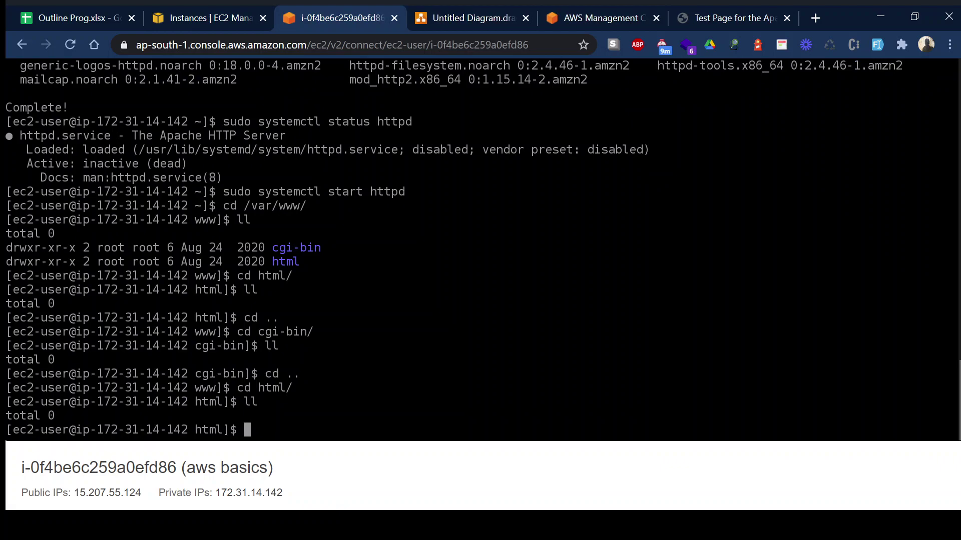
- Create an empty index.html in the html folder with "sudo touch index.html" and list the folder
type("touch index.html")
key("Return")
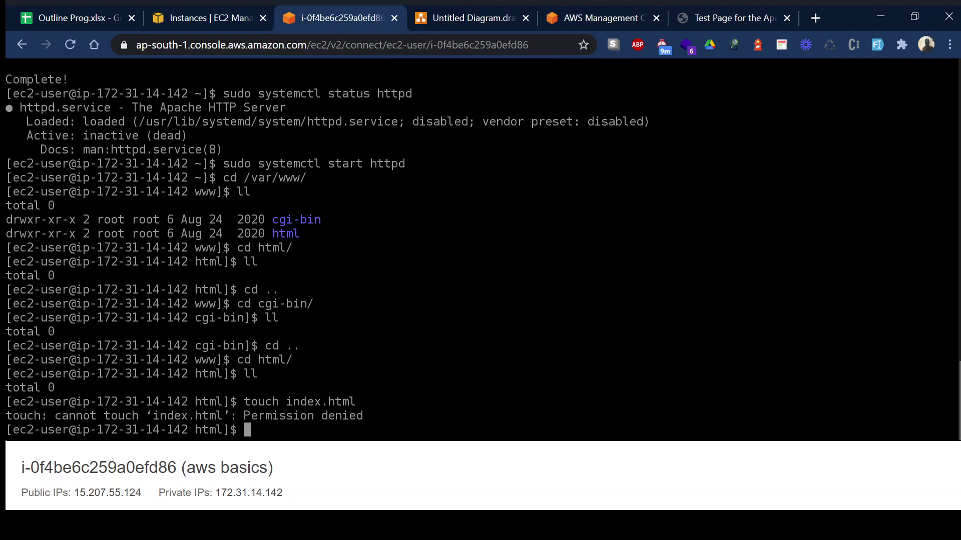
key("Up")
key("Home")
type("sudo")
key("Return")
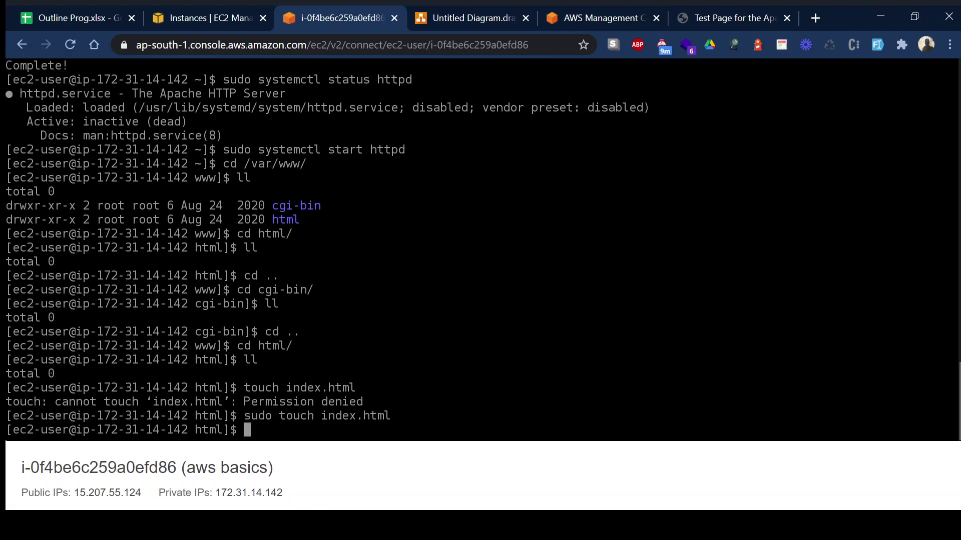
type("ll")
key("Return")
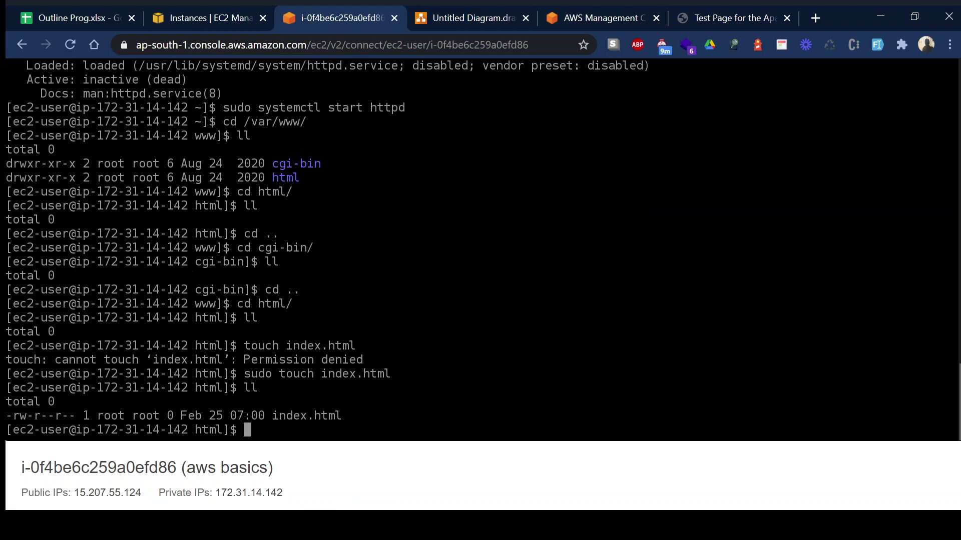
- Switch to the root user with "sudo su" and clear the terminal screen
type("nano")
key("BackSpace")
key("BackSpace")
key("BackSpace")
key("BackSpace")
type("sudo su")
key("Return")
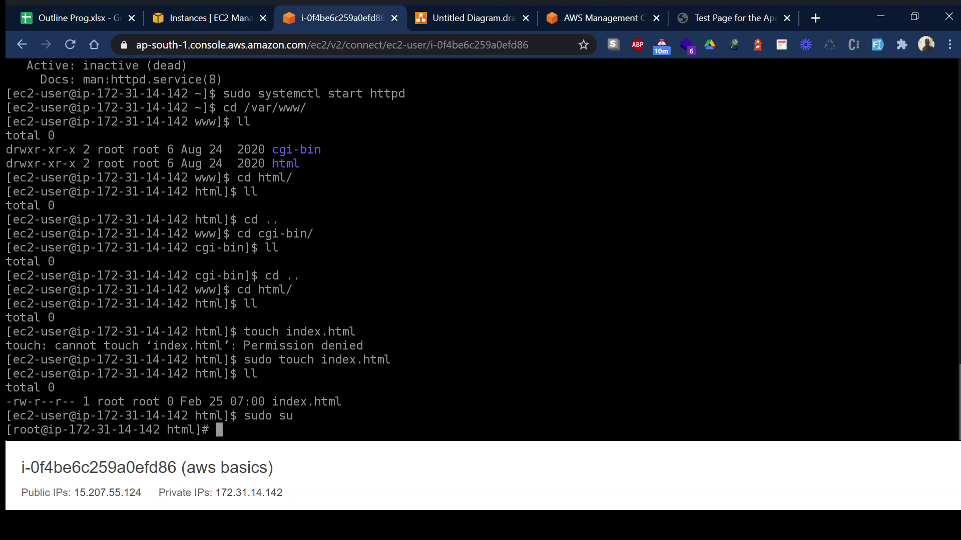
key("ctrl+l")
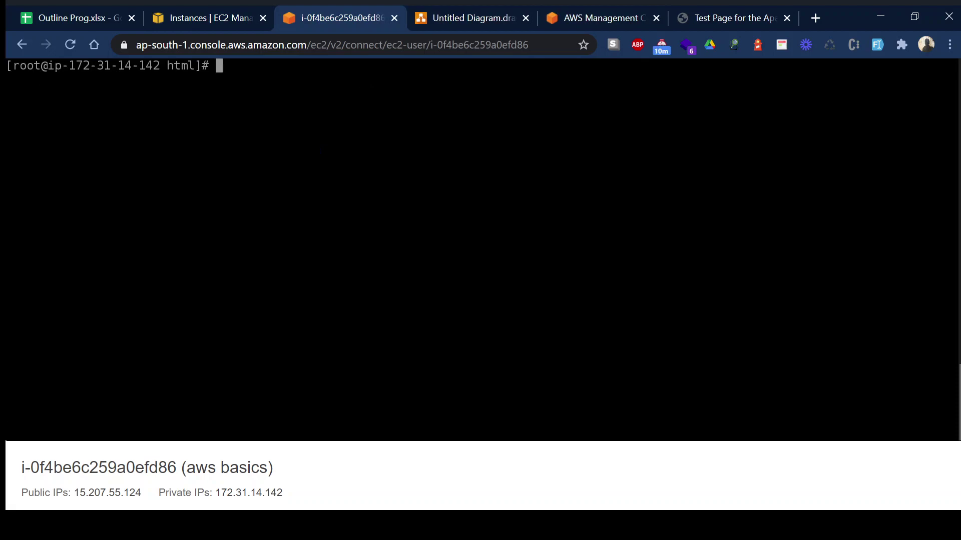
- Open index.html in nano, write the heading "<h1>Hello</h1>" and save the file
type("nano inde")
key("Tab")
key("Return")
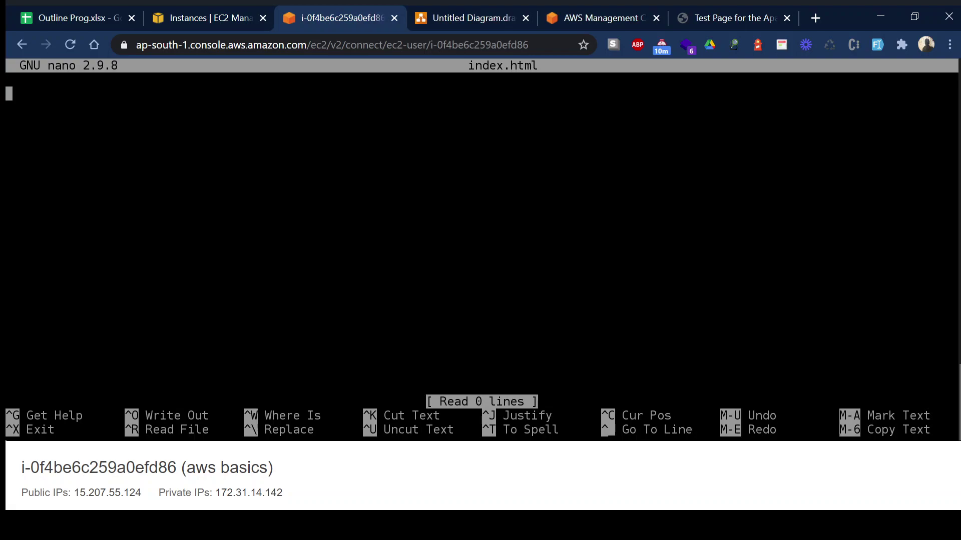
type("<")
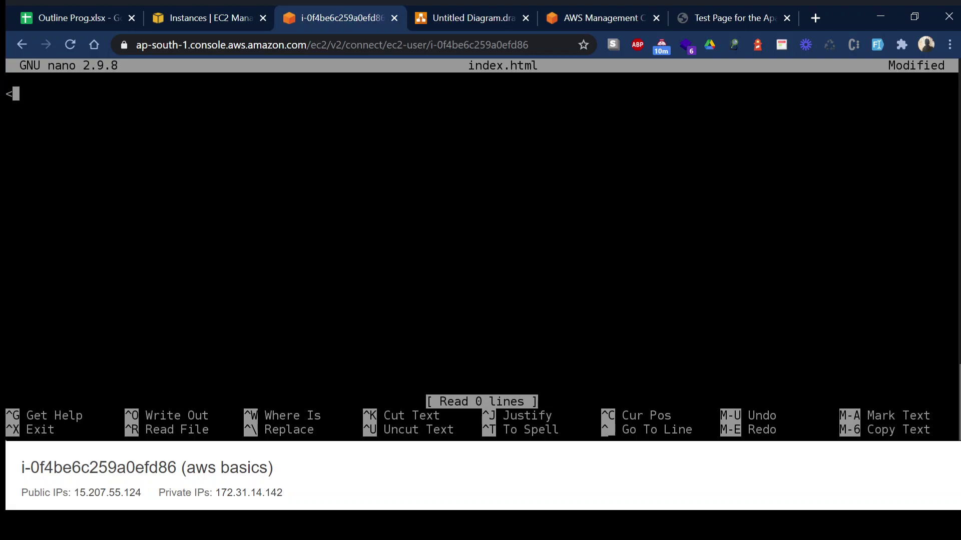
type("h1")
type(">")
type("</")
type("h1")
type(">")
key("Left")
key("Left")
key("Left")
key("Left")
key("Left")
type("Hello")
key("Return")
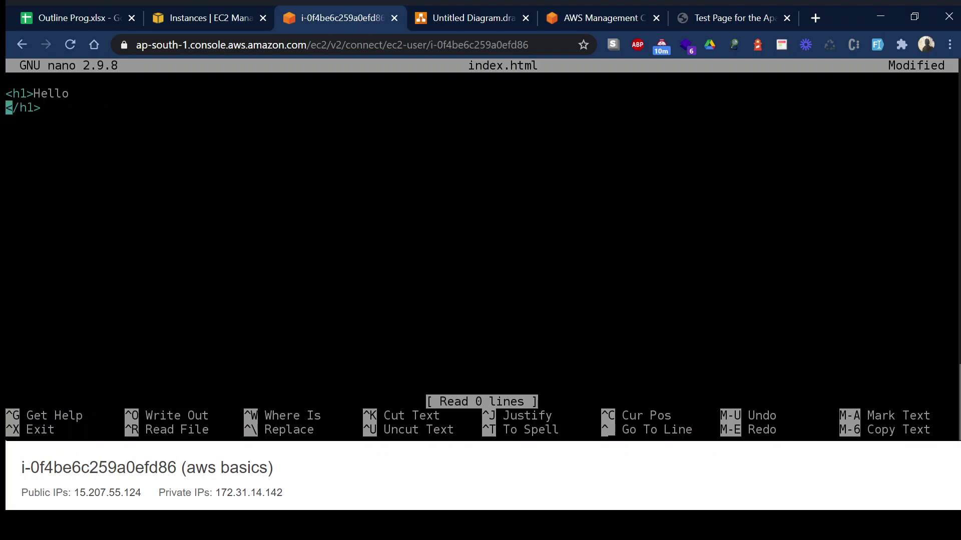
key("BackSpace")
key("ctrl+o")
key("Return")
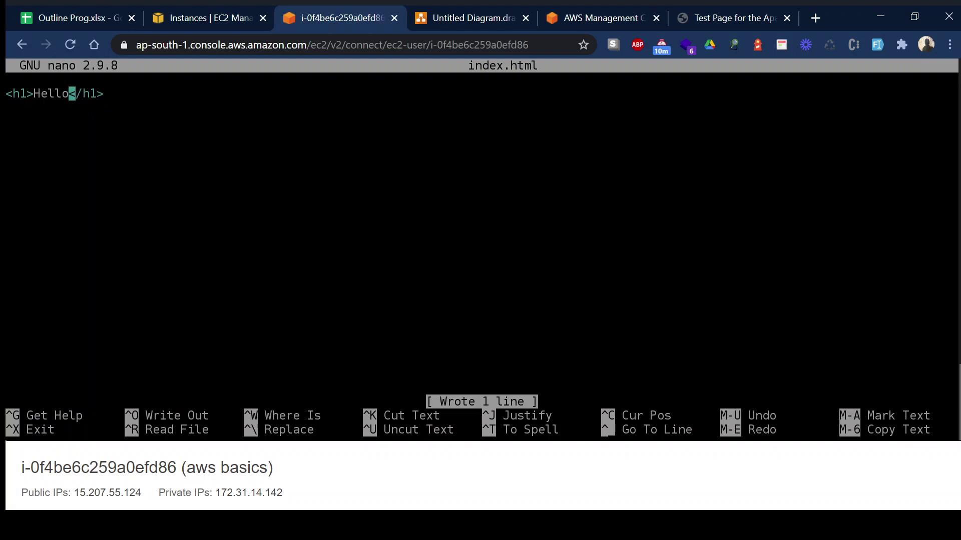
key("alt+Tab")
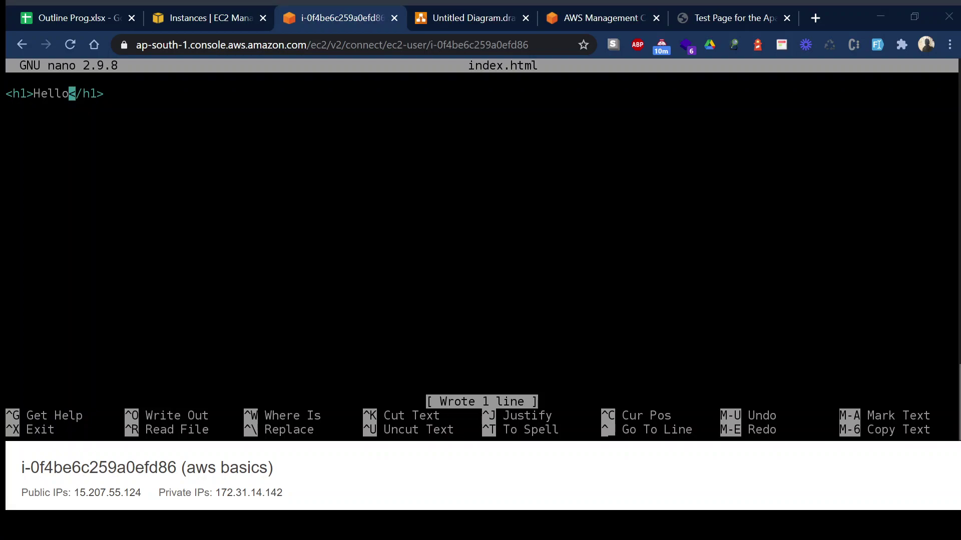
key("alt+Tab")
key("ctrl+alt+o")
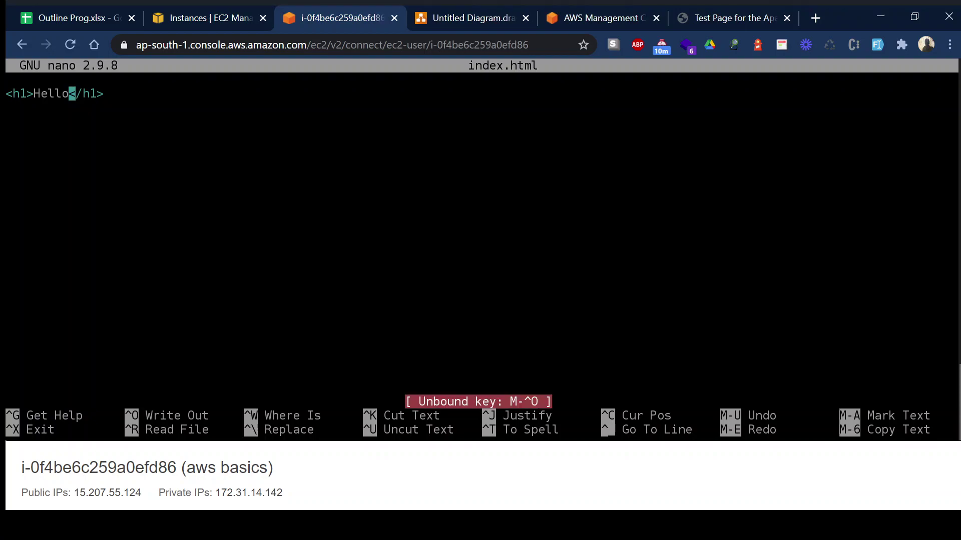
key("Right")
key("alt+Tab")
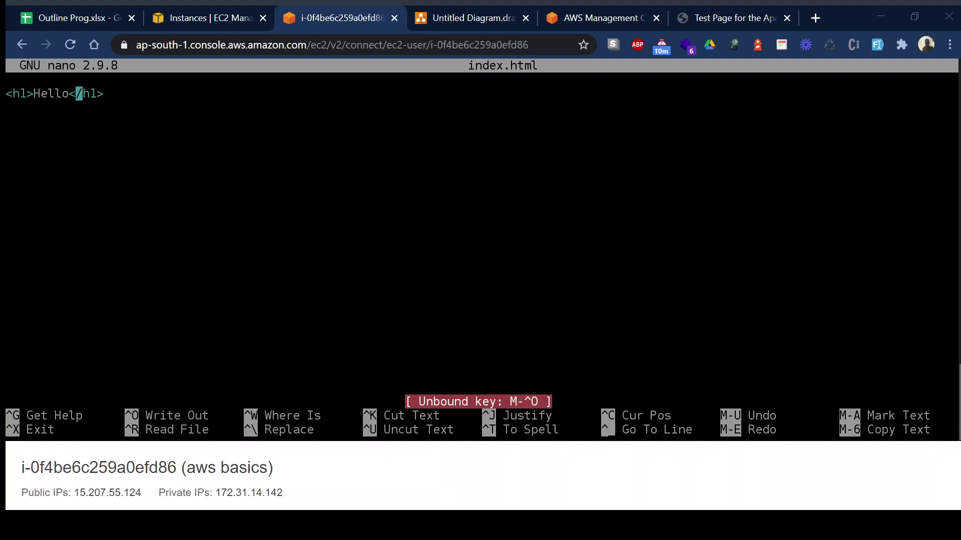
key("alt+Tab")
- Delete the whole Hello heading line from index.html
key("BackSpace")
key("BackSpace")
key("BackSpace")
key("BackSpace")
key("BackSpace")
key("BackSpace")
key("BackSpace")
key("BackSpace")
key("BackSpace")
key("BackSpace")
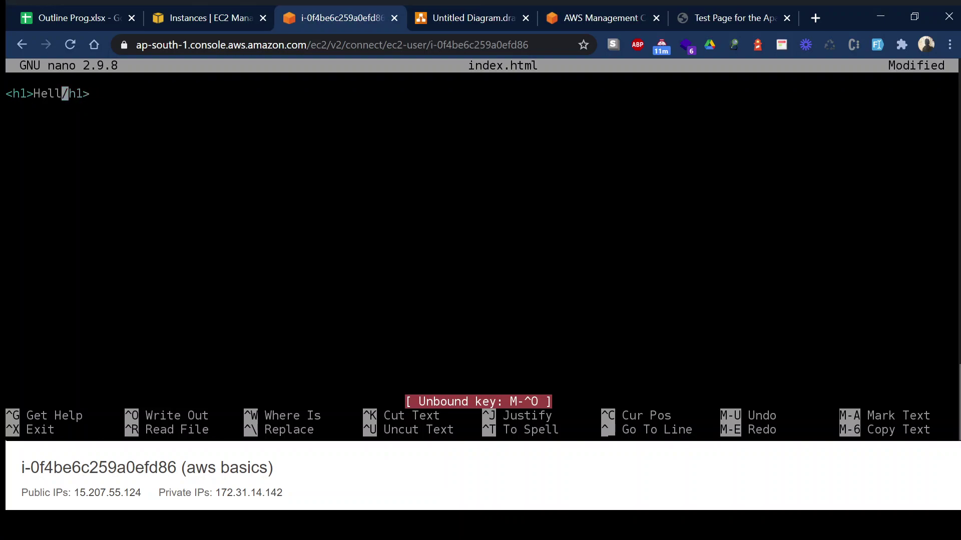
key("Delete")
key("Delete")
key("Delete")
key("Delete")
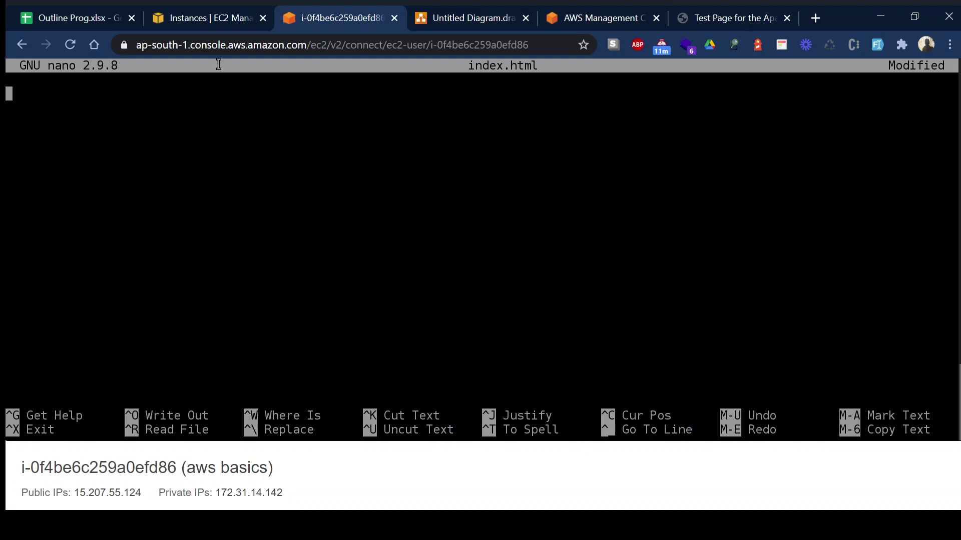
- Save the emptied index.html and exit nano to a cleared terminal screen
left_click(216, 21)
left_click(320, 22)
key("ctrl+o")
key("Return")
key("ctrl+x")
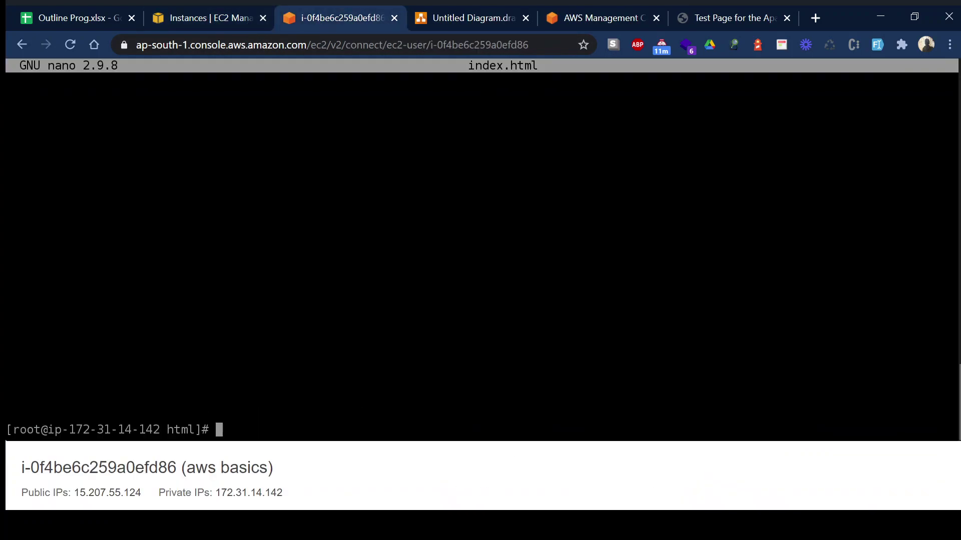
key("ctrl+l")
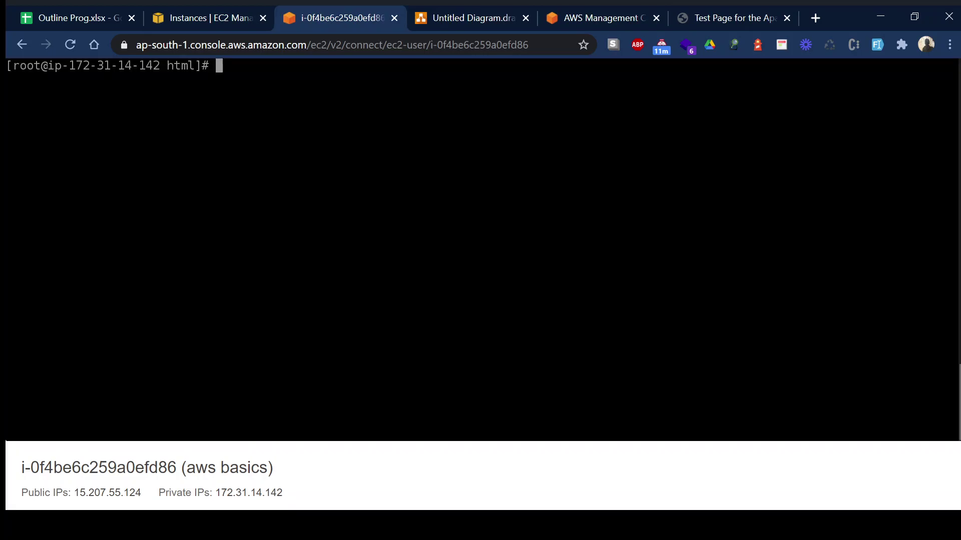
- Open index.html in nano again, paste the copied "My First App" HTML page with its Hello heading and Lorem ipsum paragraph, and save it
key("Up")
key("Return")
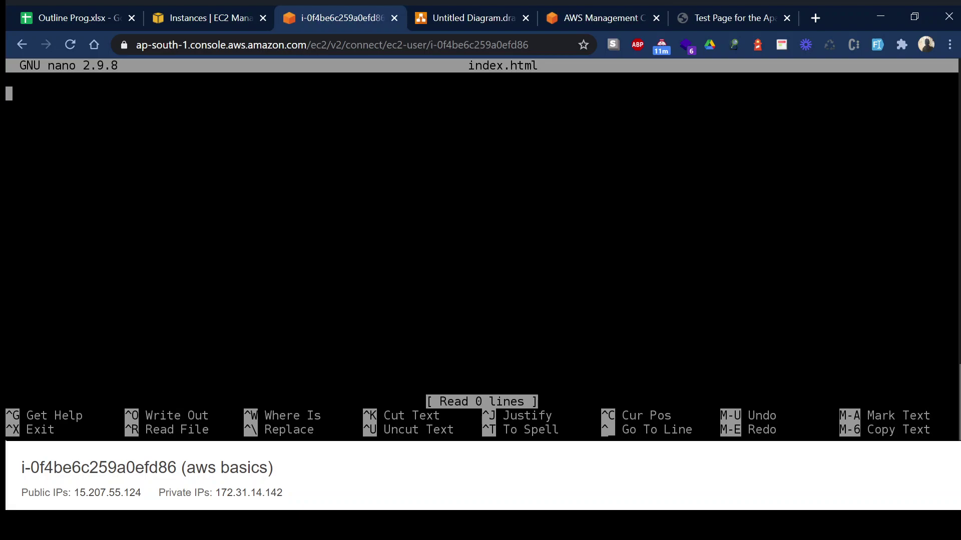
key("ctrl+v")
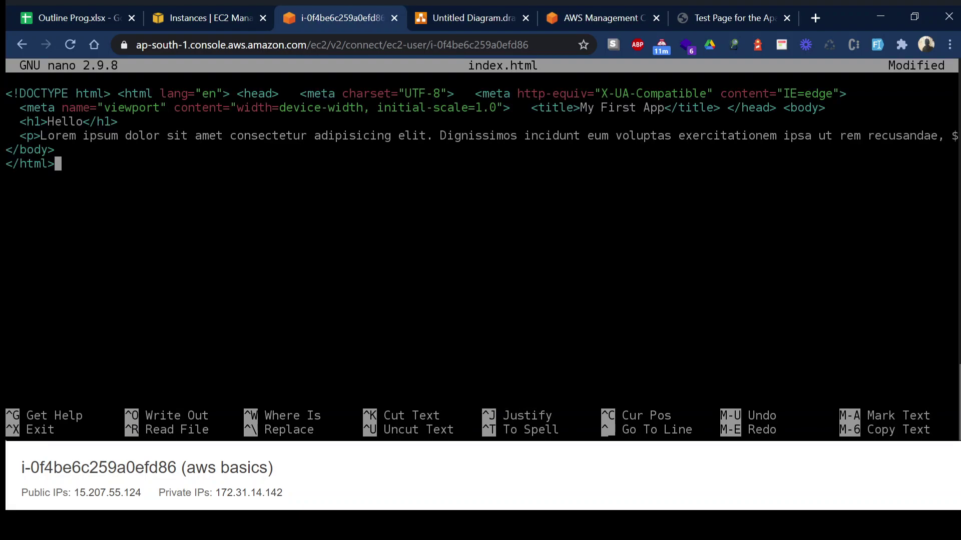
key("ctrl+o")
key("Return")
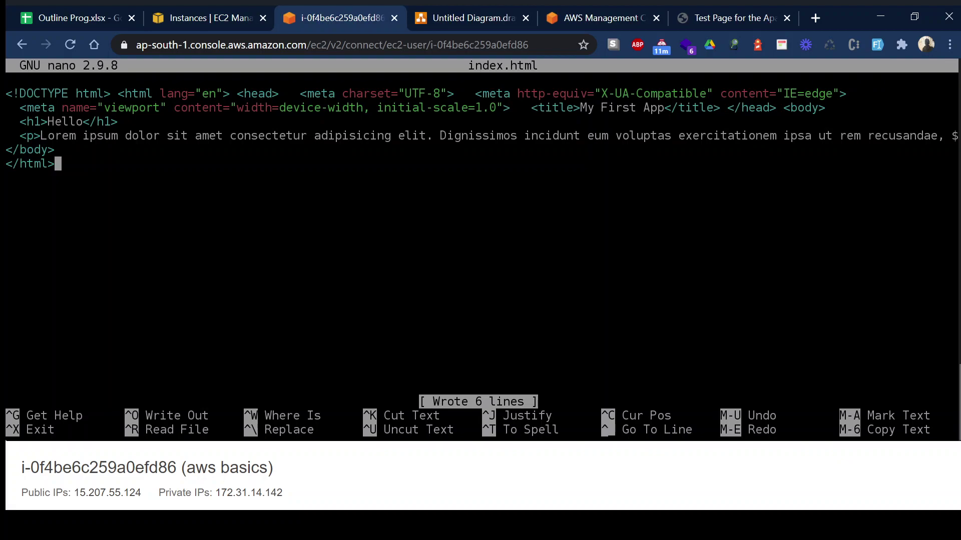
- Exit nano, clear the terminal screen and print the contents of index.html with cat
key("ctrl+x")
key("ctrl+l")
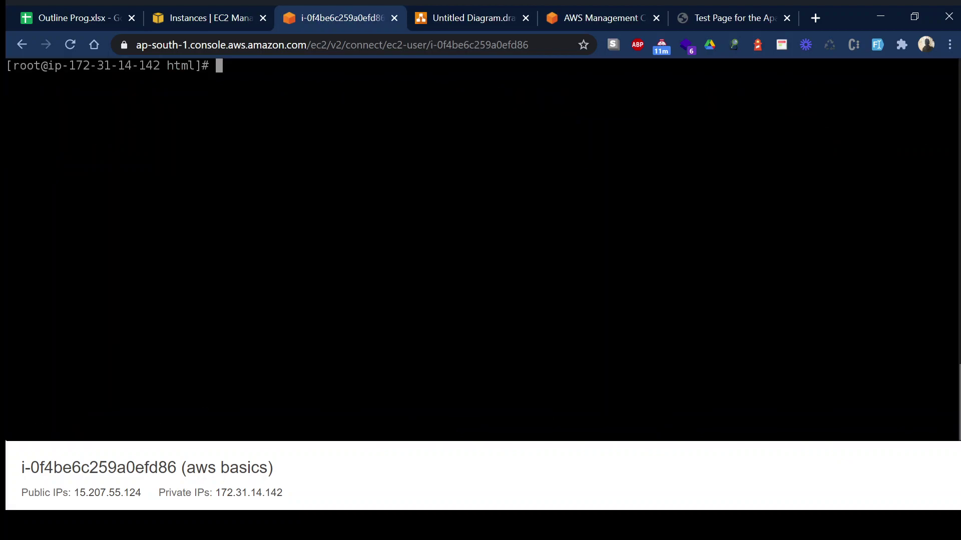
type("cat inde")
key("Tab")
key("Return")
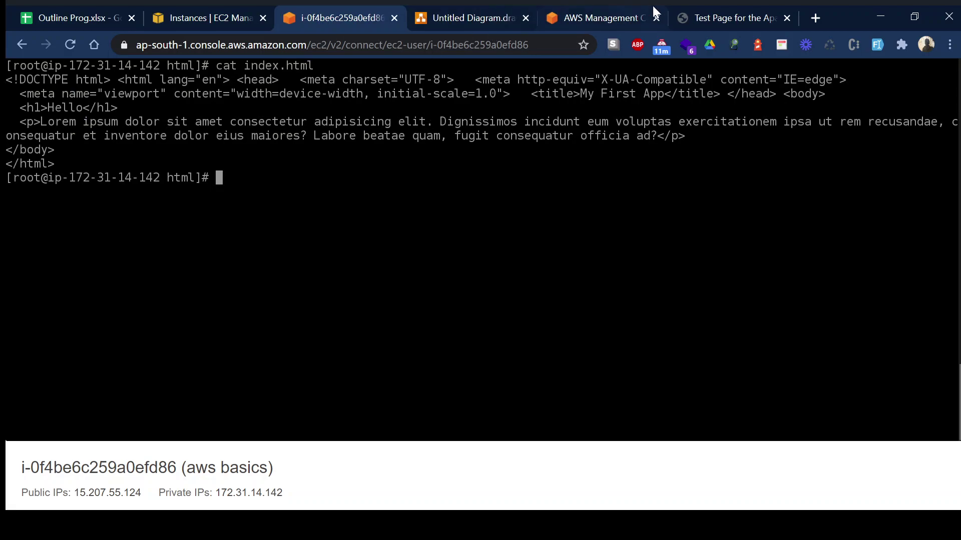
- Reload the instance's public web page in the browser to check the custom index.html
left_click(686, 13)
left_click(70, 45)
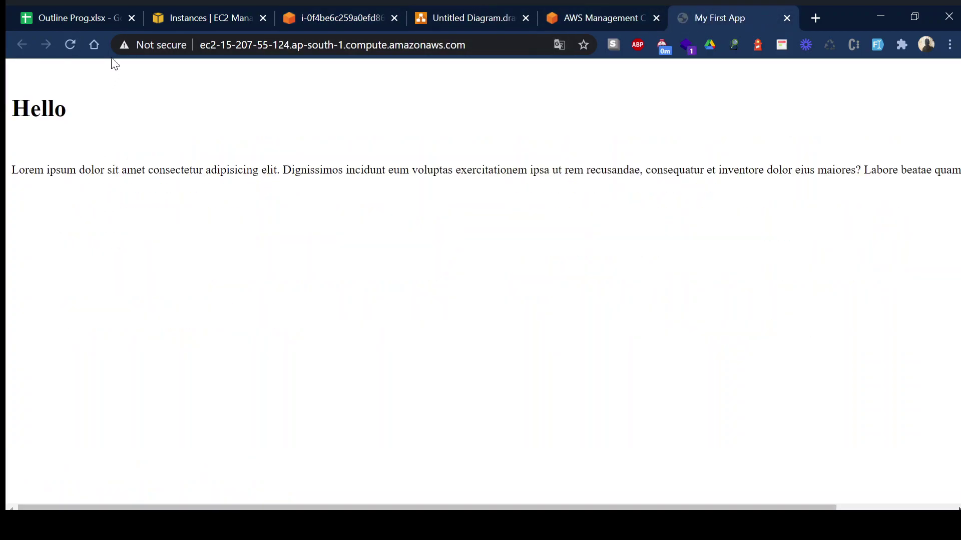
left_click(70, 45)
left_click(62, 46)
- Return to the instance's terminal session and reopen index.html in nano
left_click(330, 23)
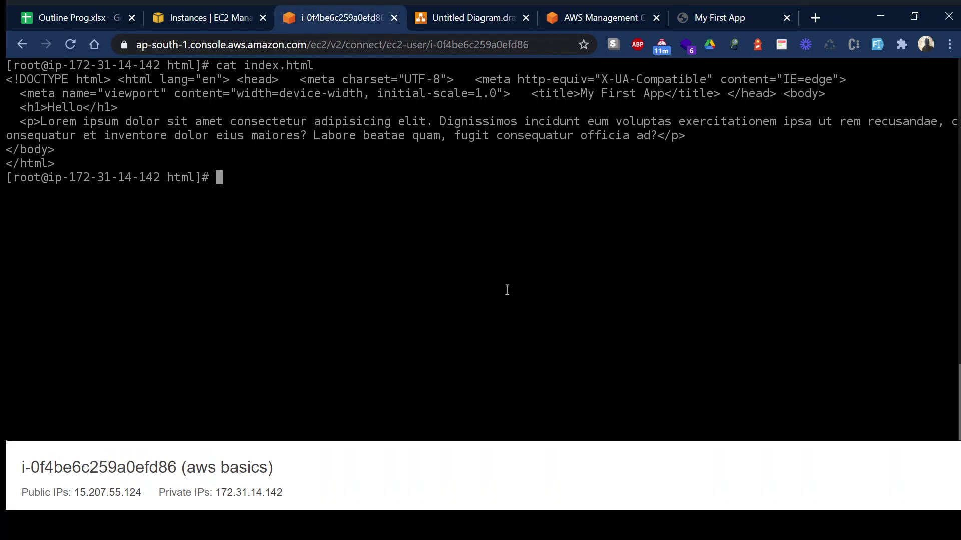
key("Up")
key("Up")
key("Down")
key("Down")
key("Up")
key("Return")
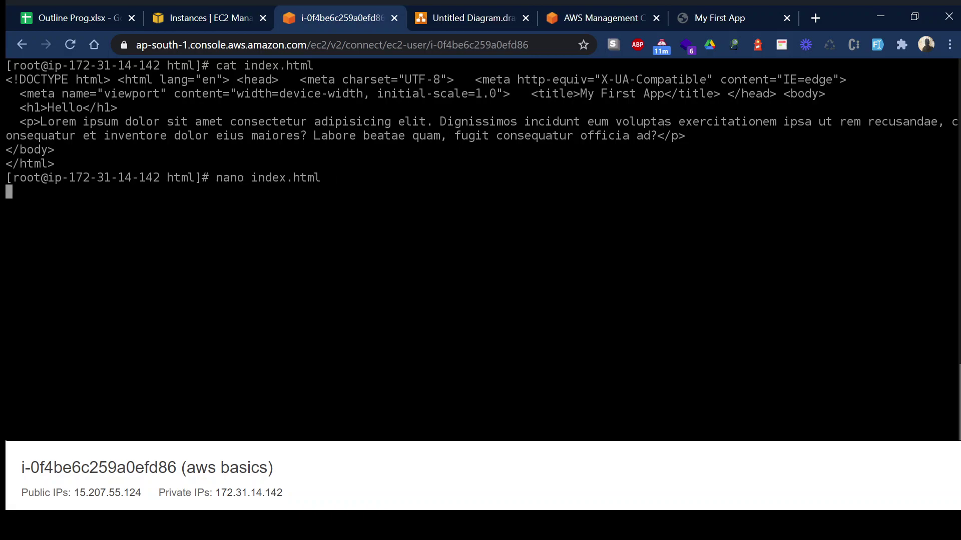
- Break the Lorem ipsum paragraph onto a new line after "adipisicing elit."
key("Down")
key("Down")
key("Down")
key("Right")
key("Right")
key("Right")
key("Right")
key("Right")
key("Right")
key("Right")
key("Right")
key("Right")
key("Right")
key("Right")
key("Right")
key("Right")
key("Right")
key("Right")
key("Right")
key("Right")
key("Right")
key("Right")
key("Right")
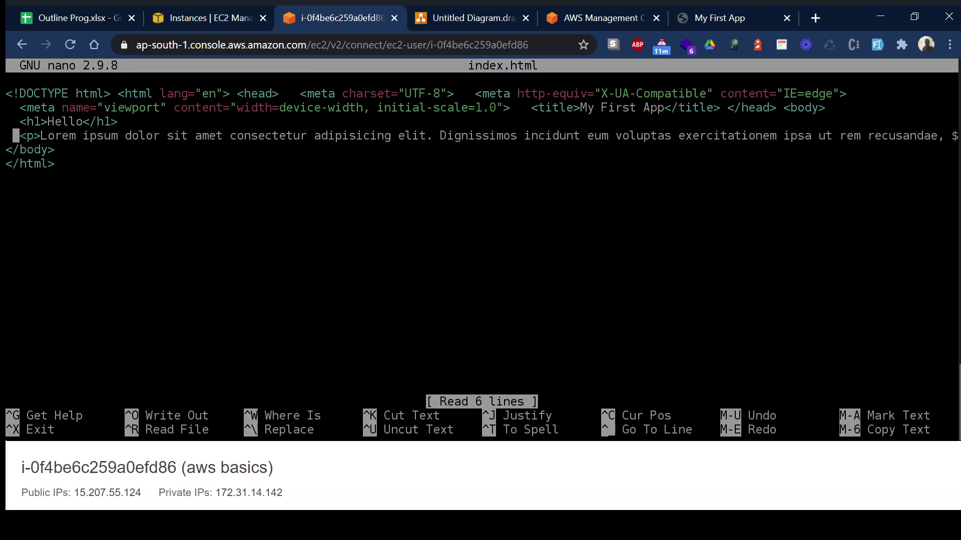
key("Right")
key("Right")
key("Right")
key("Right")
key("Right")
key("Right")
key("Right")
key("Right")
key("Right")
key("Right")
key("Right")
key("Right")
key("Right")
key("Right")
key("Right")
key("Right")
key("Right")
key("Right")
key("Right")
key("Right")
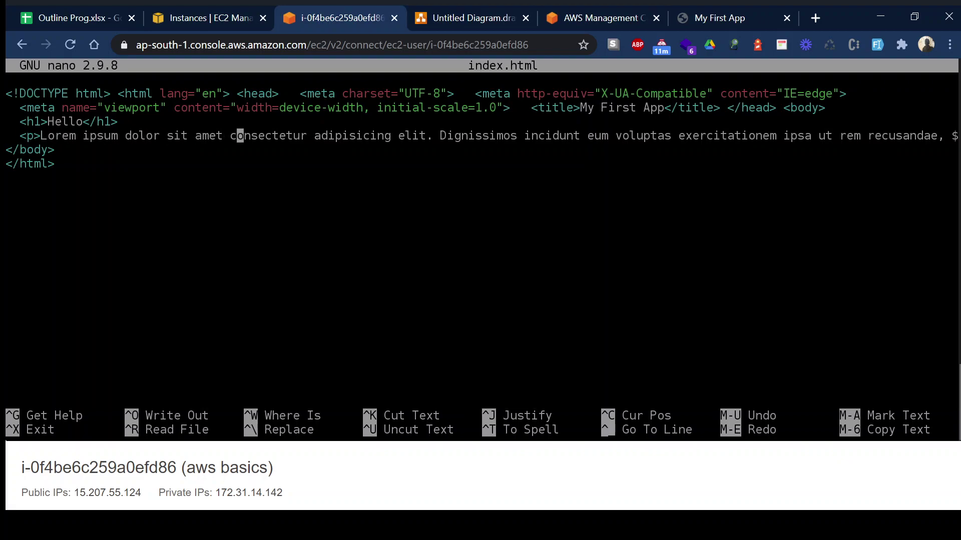
key("Right")
key("Return")
- Insert another line break in the paragraph after "recusandae," so that "consequatur" starts a new line
key("Right")
key("Right")
key("Right")
key("Right")
key("Right")
key("Right")
key("Right")
key("Right")
key("Right")
key("Right")
key("Right")
key("Right")
key("Right")
key("Right")
key("Right")
key("Right")
key("Right")
key("Right")
key("Right")
key("Right")
key("Right")
key("Right")
key("Right")
key("Right")
key("Right")
key("Right")
key("Right")
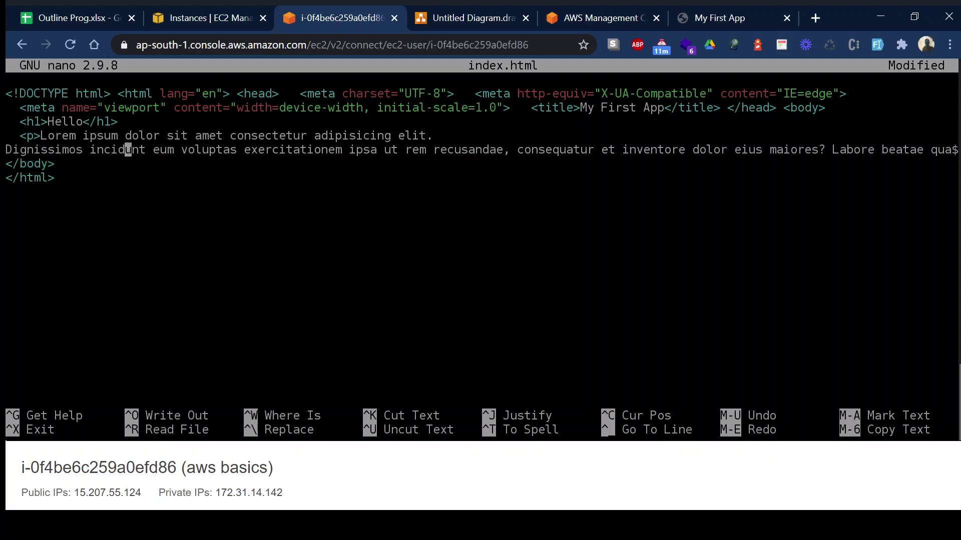
key("Right")
key("Right")
key("Right")
key("Right")
key("Right")
key("Right")
key("Right")
key("Right")
key("Right")
key("Right")
key("Right")
key("Right")
key("Right")
key("Right")
key("Right")
key("Right")
key("Right")
key("Right")
key("Right")
key("Right")
key("Left")
key("Left")
key("Left")
key("Return")
- Move the title element of index.html onto its own line, below the viewport meta tag
key("Up")
key("Up")
key("Up")
key("Up")
key("End")
key("Left")
key("Left")
key("Left")
key("Left")
key("Left")
key("Left")
key("Left")
key("Left")
key("Left")
key("Left")
key("Left")
key("Left")
key("Left")
key("Left")
key("Left")
key("Left")
key("Left")
key("Left")
key("Left")
key("Left")
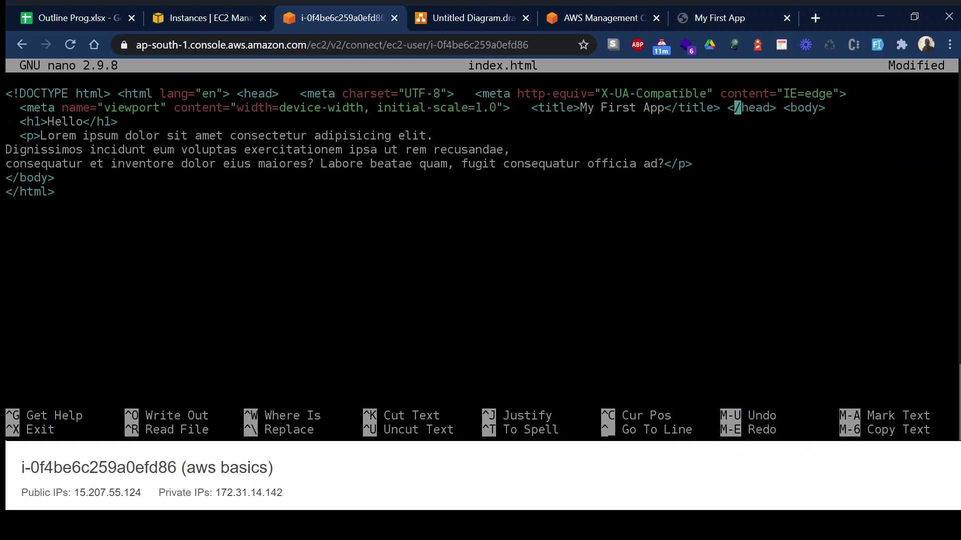
key("Left")
key("Left")
key("Left")
key("Left")
key("Left")
key("Left")
key("Left")
key("Left")
key("Left")
key("Return")
- Break the line after the closing title tag so that the closing head tag starts a new line
key("Right")
key("Left")
key("Right")
key("Right")
key("Right")
key("Right")
key("Right")
key("Right")
key("Right")
key("Right")
key("Right")
key("Right")
key("Right")
key("Right")
key("Right")
key("Right")
key("Right")
key("Right")
key("Right")
key("Right")
key("Right")
key("Right")
key("Right")
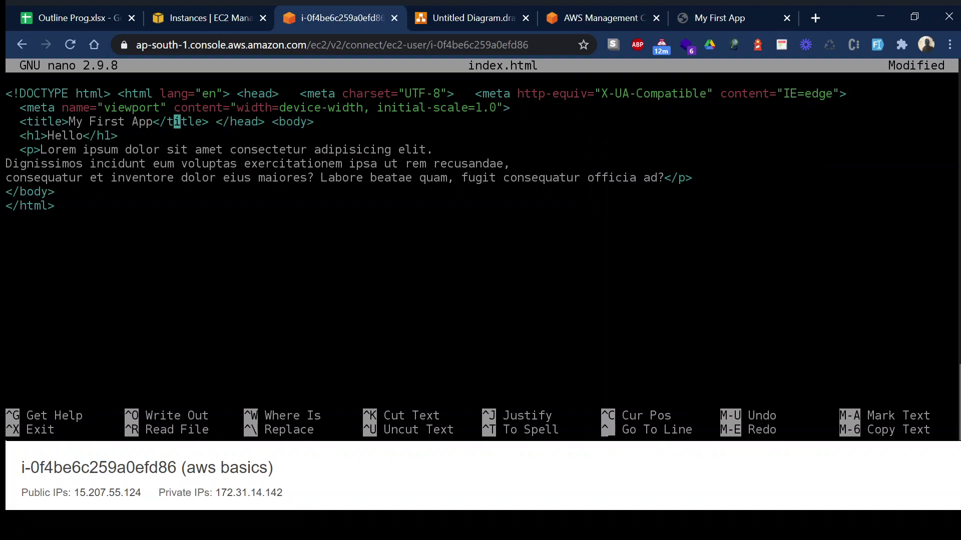
key("Right")
key("Right")
key("Return")
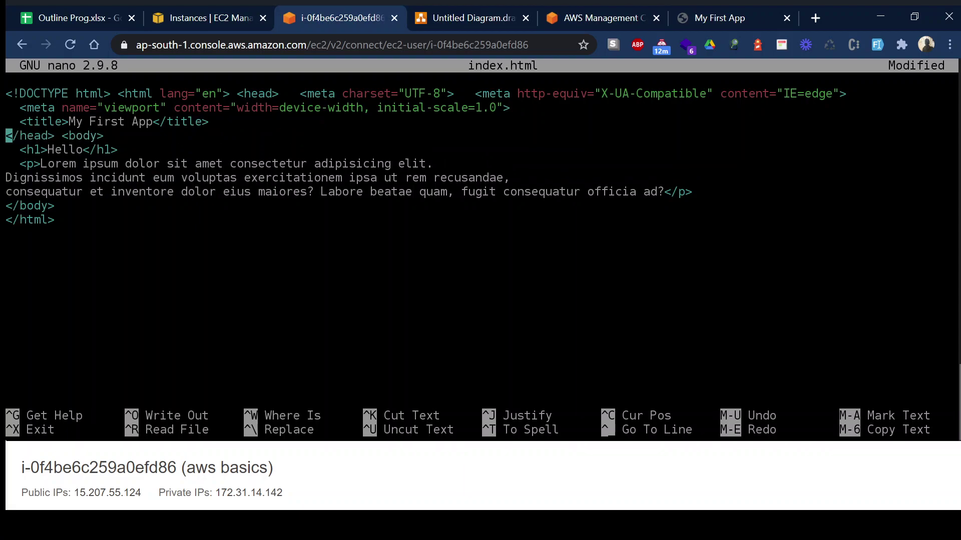
- Put the opening body tag on its own line, below the closing head tag
key("Right")
key("Right")
key("Right")
key("Right")
key("Right")
key("Right")
key("Right")
key("Return")
- Save index.html under the same name and exit nano
key("ctrl+o")
key("Return")
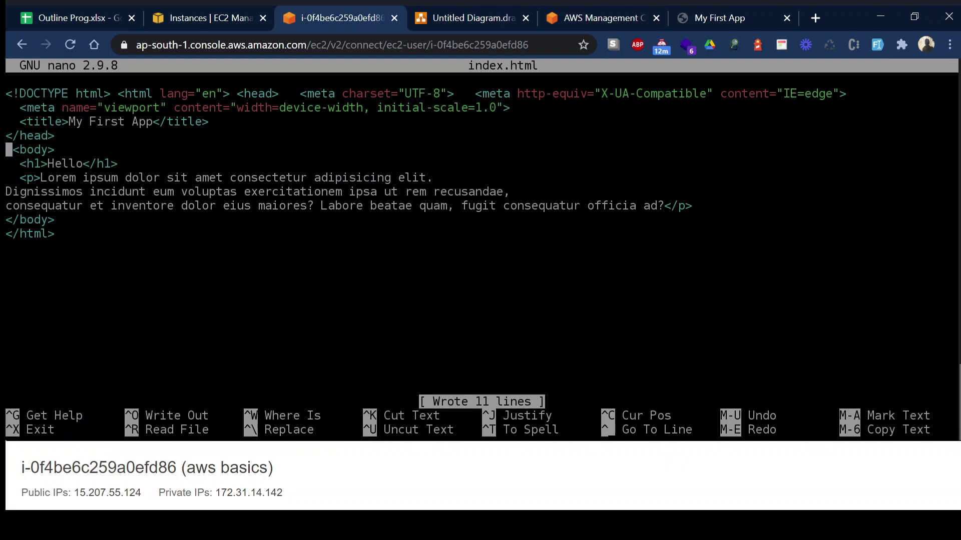
key("ctrl+x")
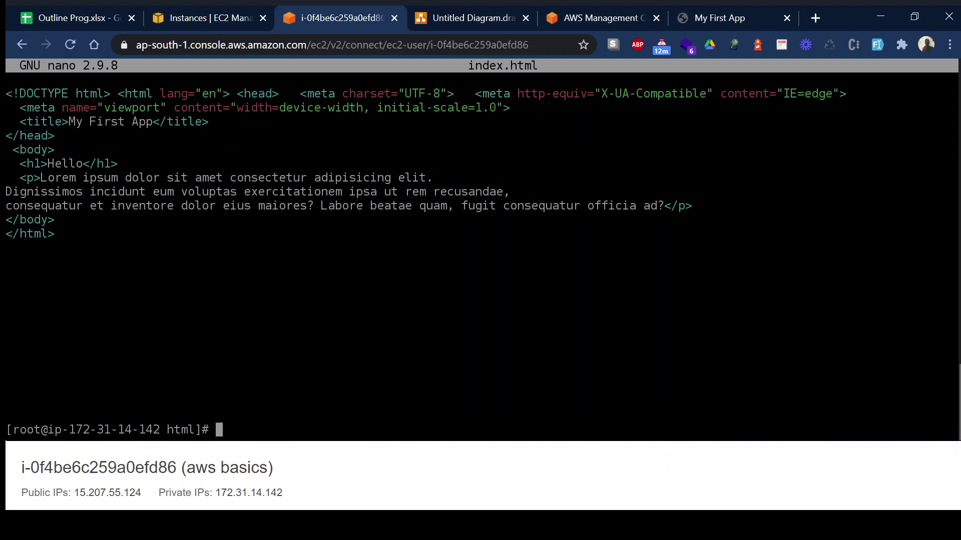
- Reload the instance's public web page and inspect the page content and its public DNS address
left_click(736, 18)
left_click(70, 45)
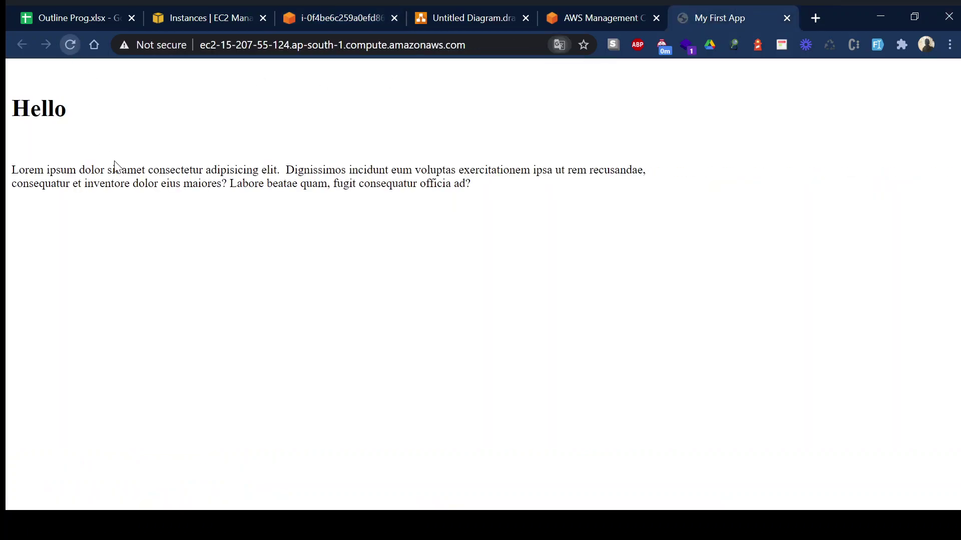
left_click(238, 16)
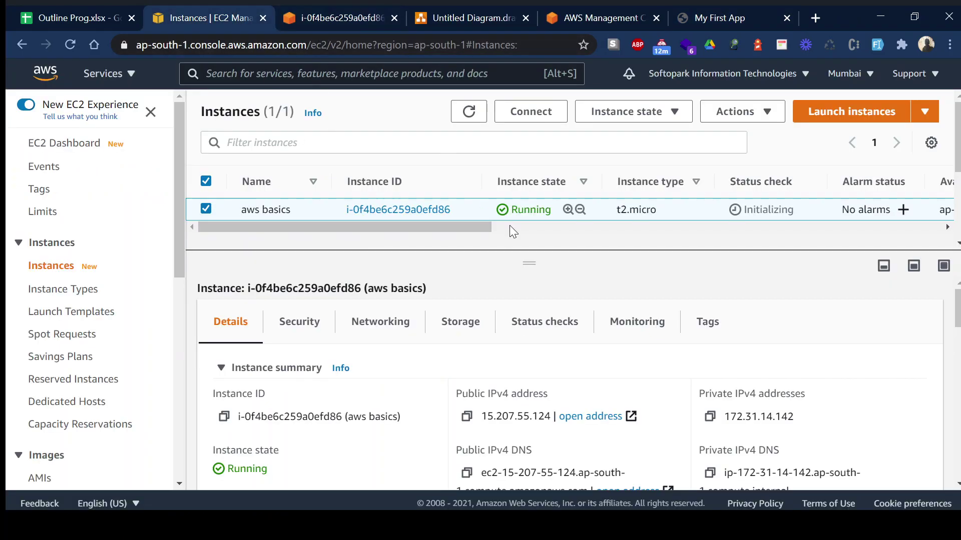
left_click(724, 15)
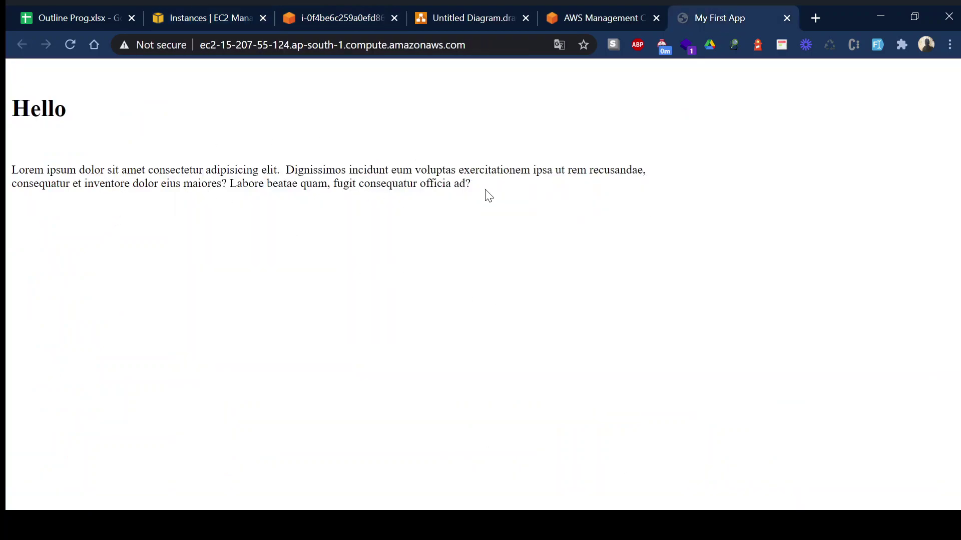
left_click(482, 44)
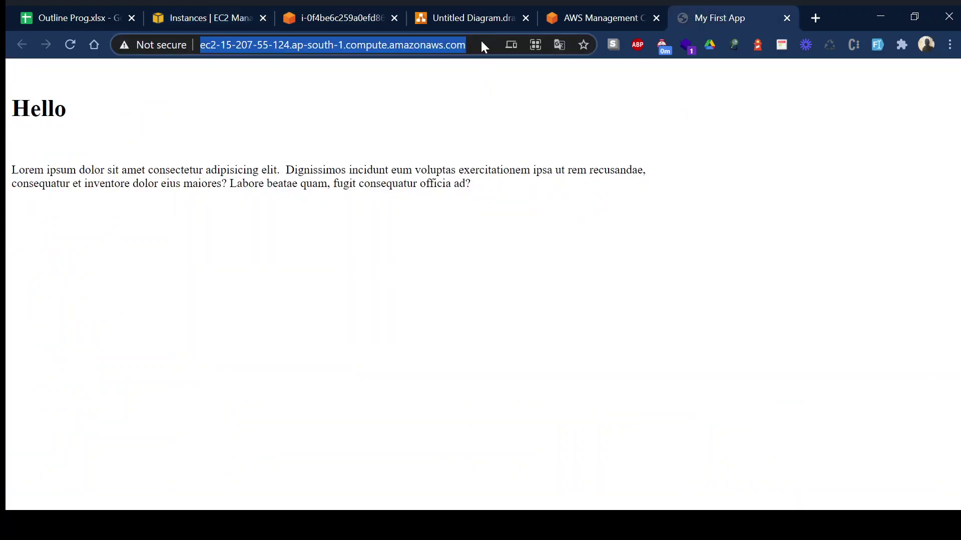
left_click_drag(243, 184, 249, 183)
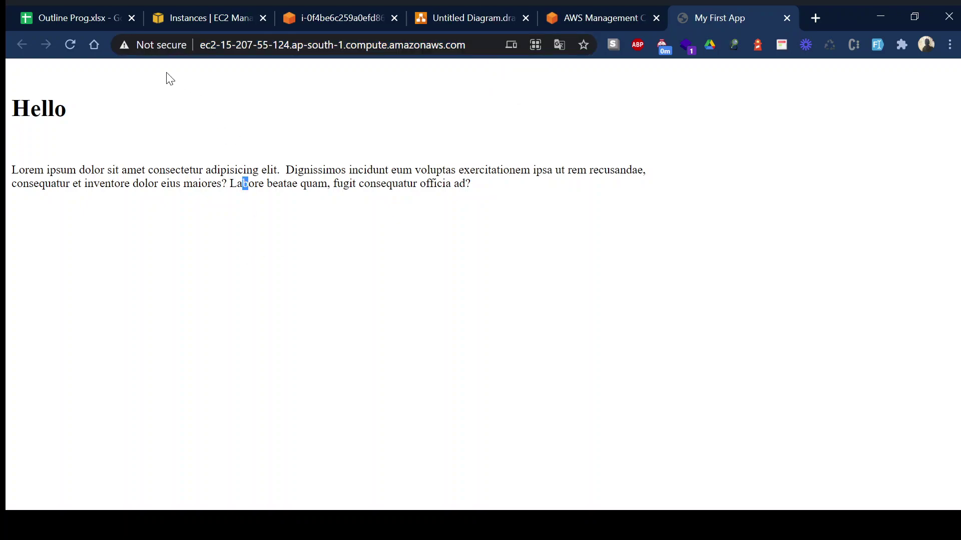
left_click(408, 82)
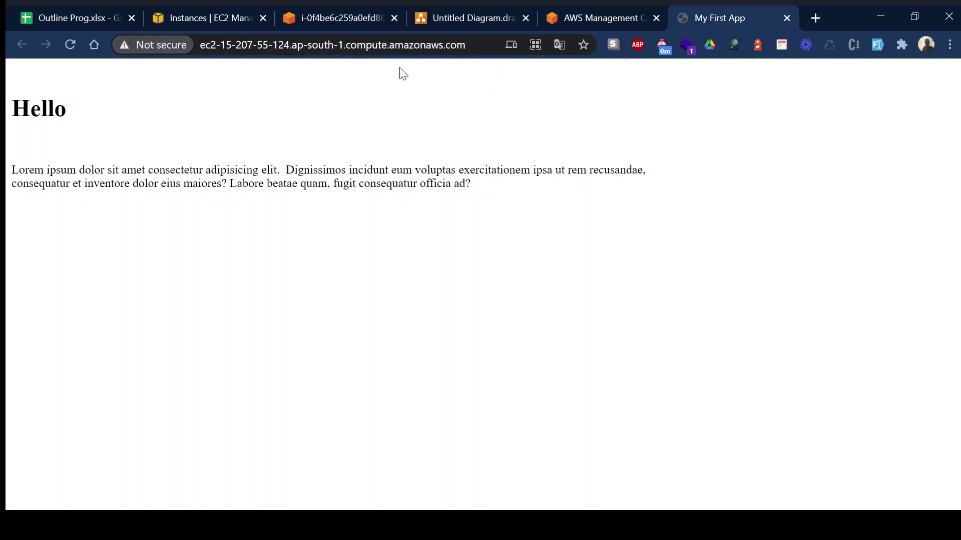
left_click(484, 45)
left_click(470, 185)
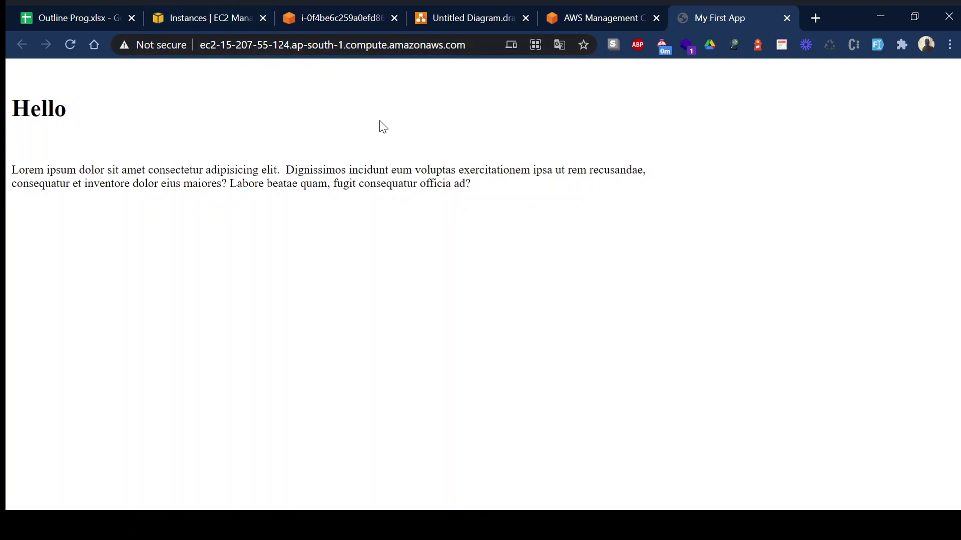
- Review the details of the aws basics instance in the EC2 instances list, including its platform and AMI
left_click(214, 20)
scroll(365, 343, "down", 2)
scroll(365, 342, "up", 2)
scroll(817, 349, "down", 3)
scroll(813, 348, "up", 1)
scroll(825, 358, "down", 3)
scroll(834, 369, "down", 1)
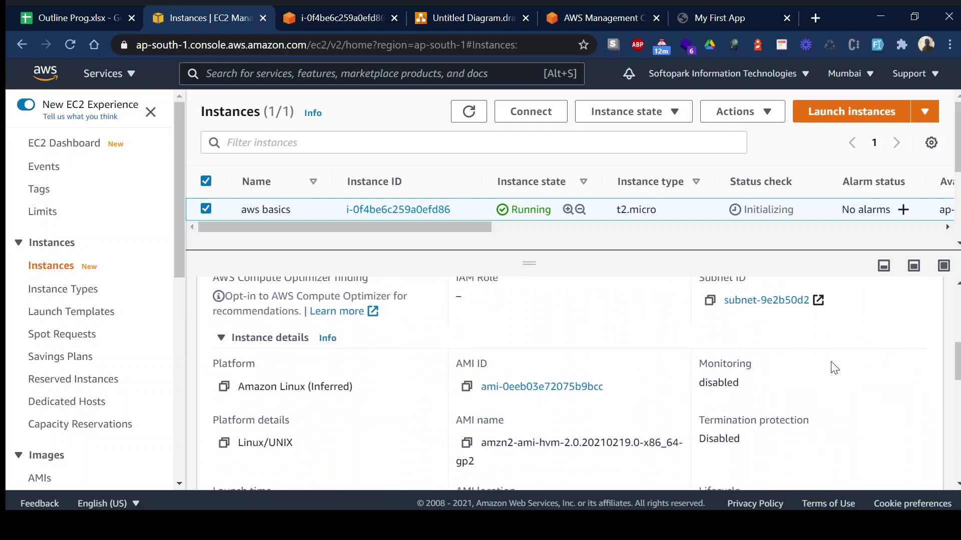
scroll(834, 368, "down", 3)
scroll(834, 368, "up", 10)
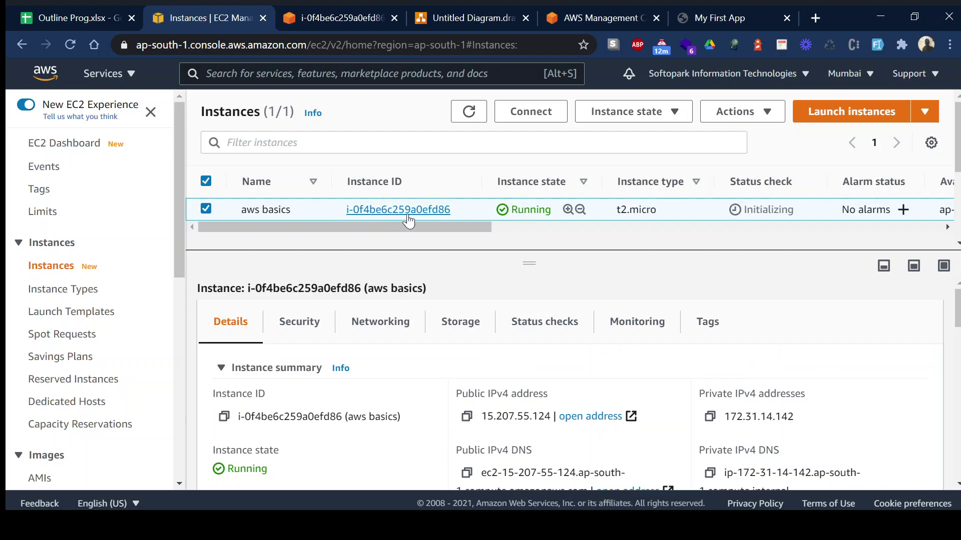
- Open the full details page of the aws basics instance and read through its summary and instance details
left_click(767, 116)
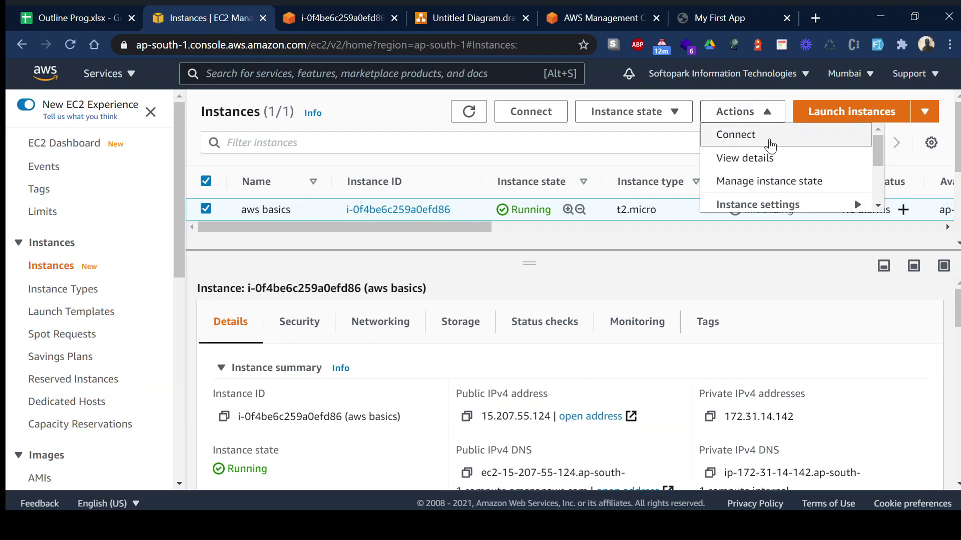
left_click(751, 157)
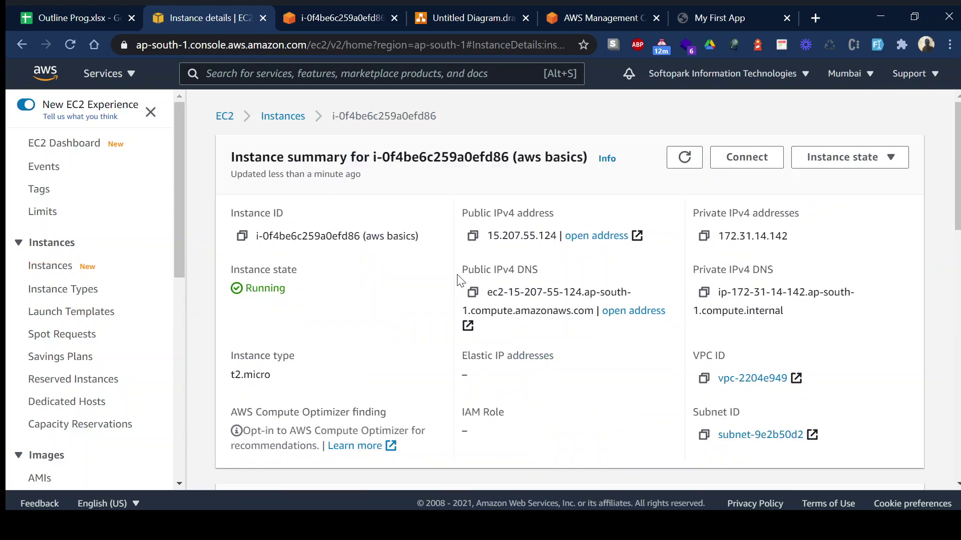
scroll(860, 274, "down", 2)
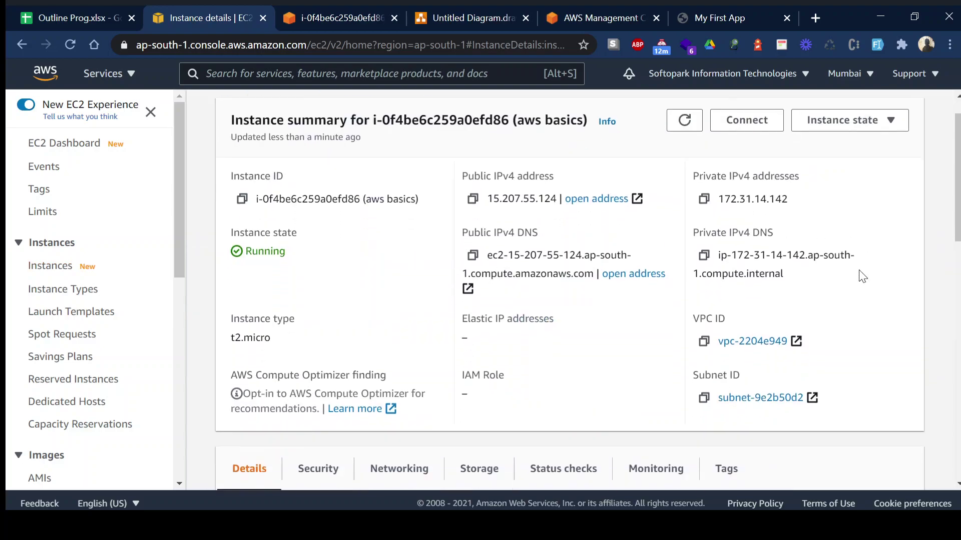
scroll(339, 372, "down", 3)
scroll(576, 405, "down", 7)
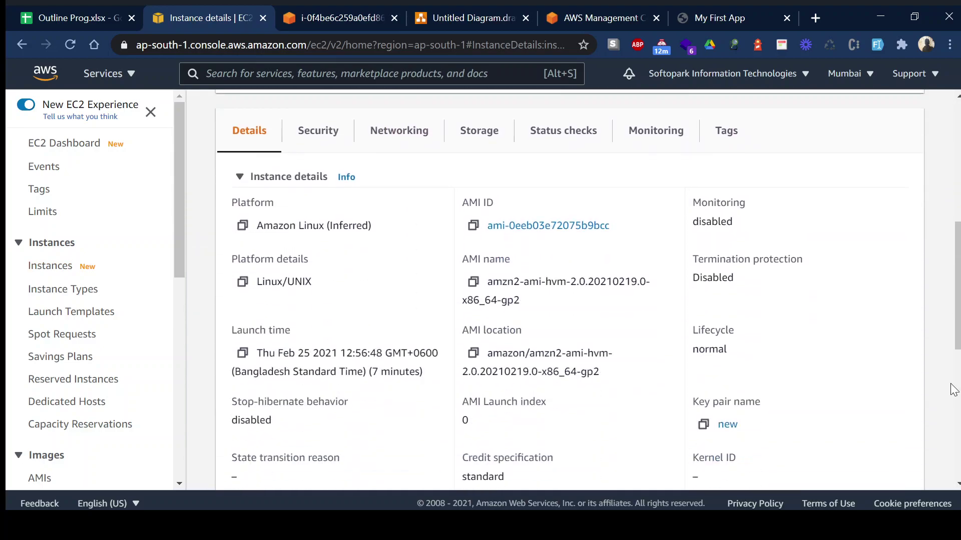
scroll(490, 390, "down", 3)
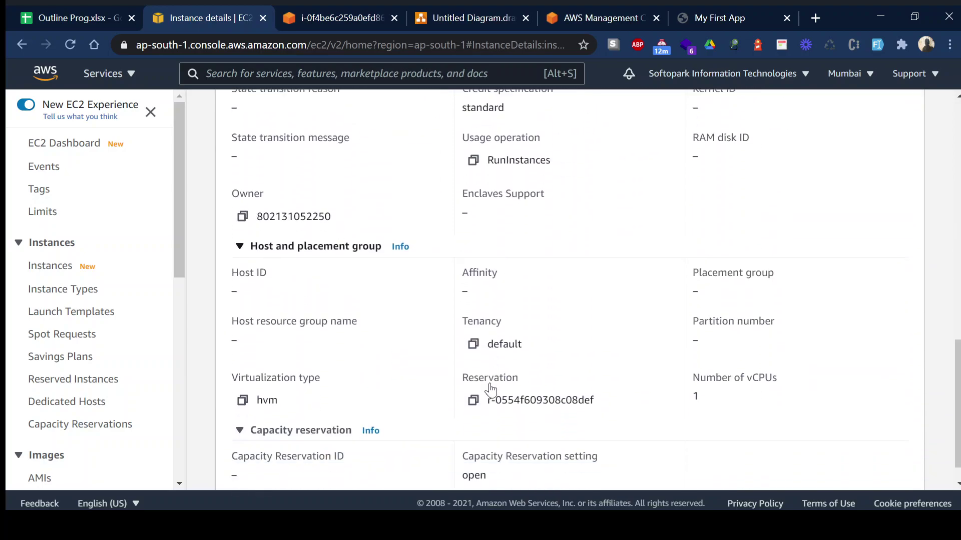
scroll(474, 354, "up", 15)
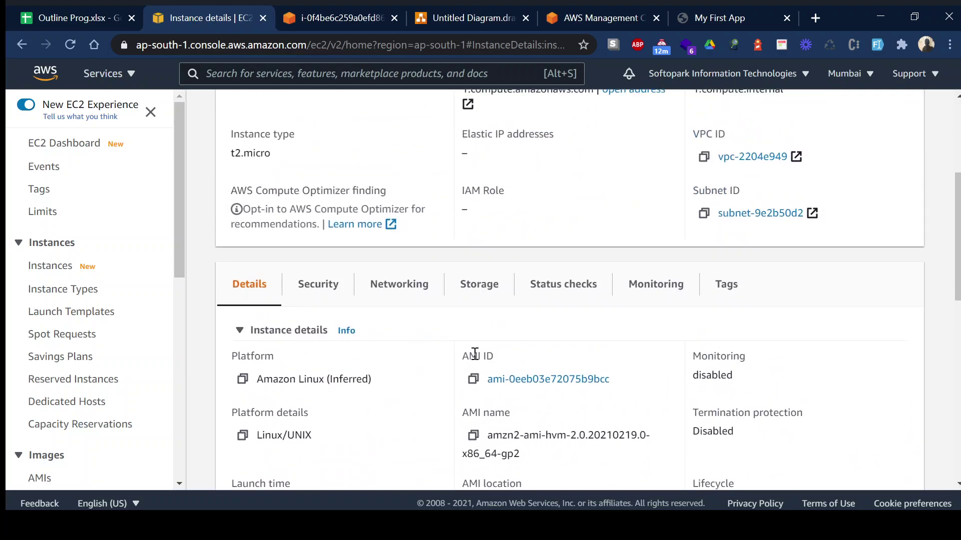
- Return to the instances list, enlarge the details area slightly and view the instance's networking details
left_click(283, 117)
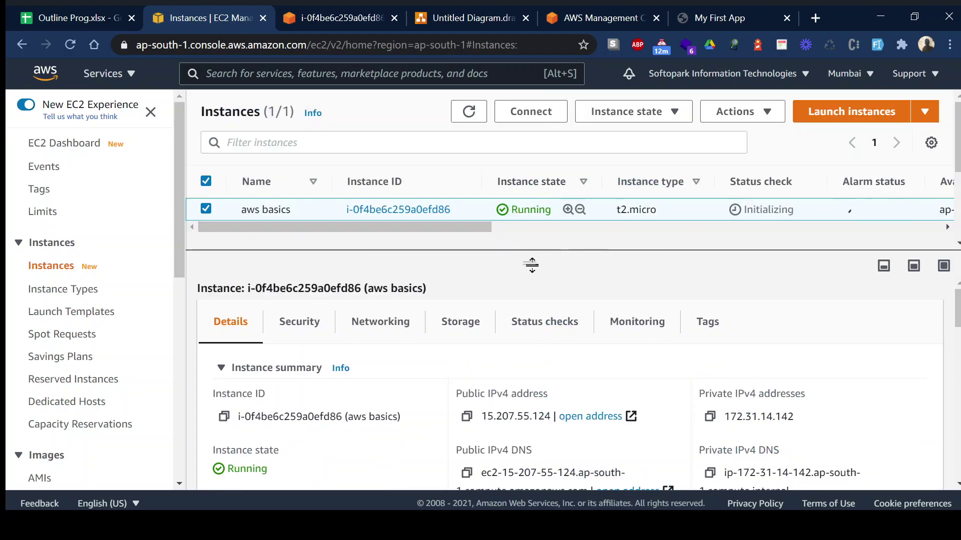
left_click_drag(530, 249, 530, 235)
scroll(504, 353, "down", 3)
scroll(503, 354, "up", 3)
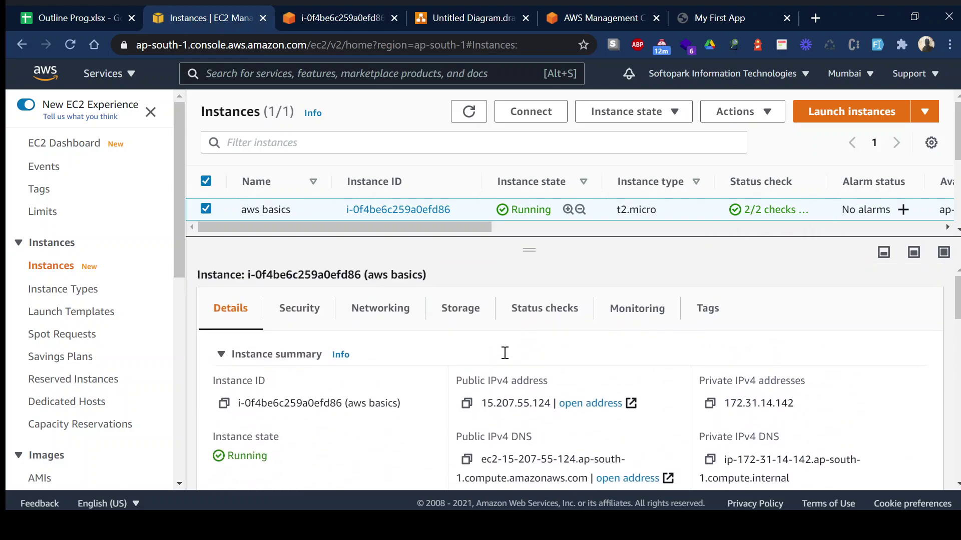
left_click(640, 314)
left_click(380, 309)
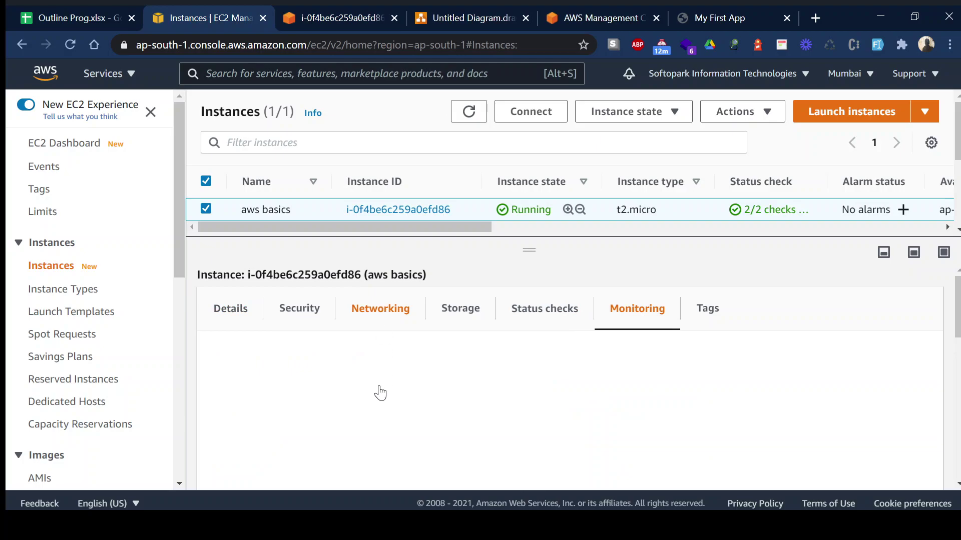
scroll(389, 362, "down", 2)
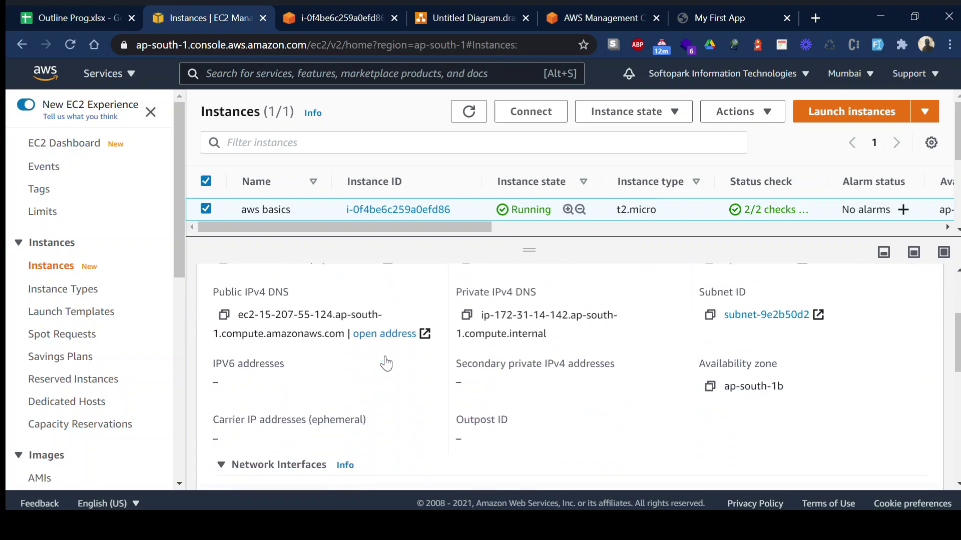
scroll(361, 341, "up", 2)
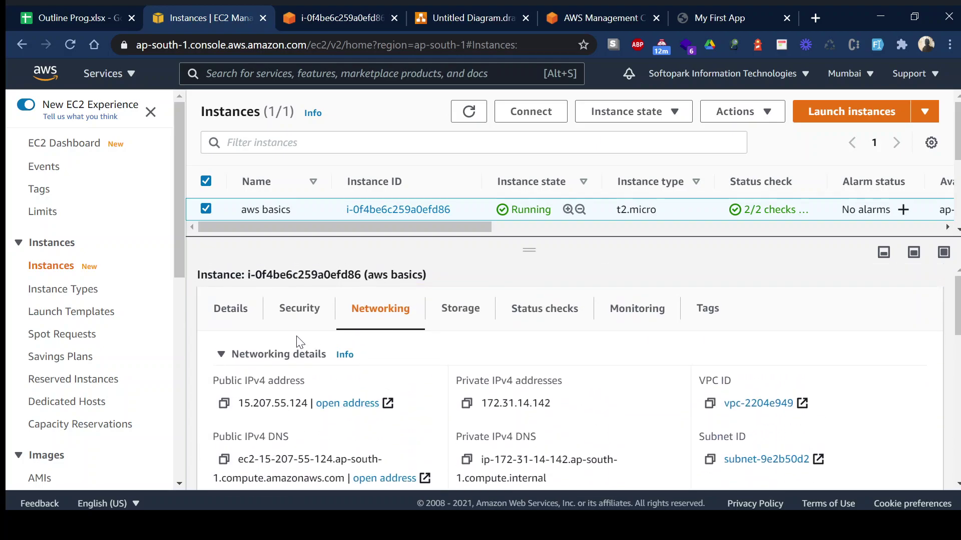
- Open the new-security group from the instance's security details and view its inbound rules
key("Left")
scroll(350, 370, "down", 2)
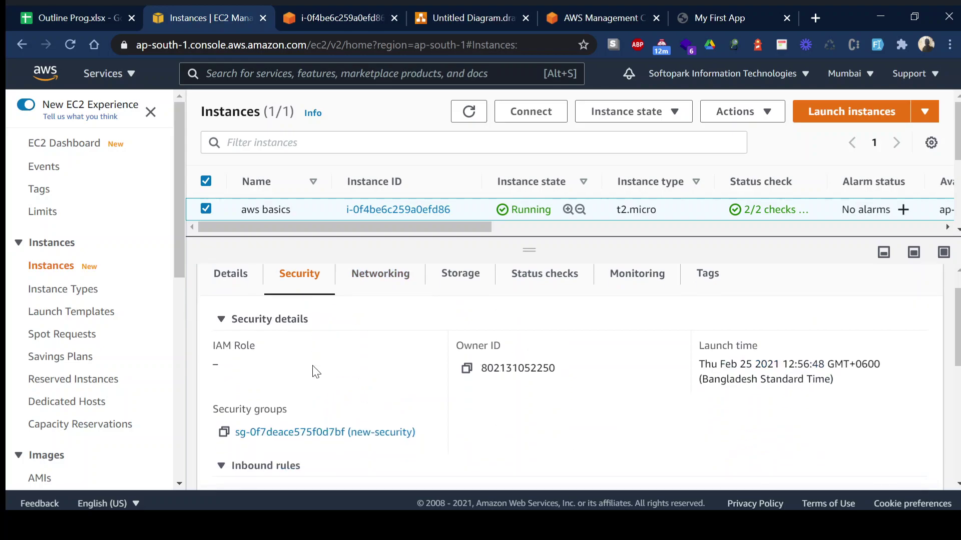
left_click(377, 391)
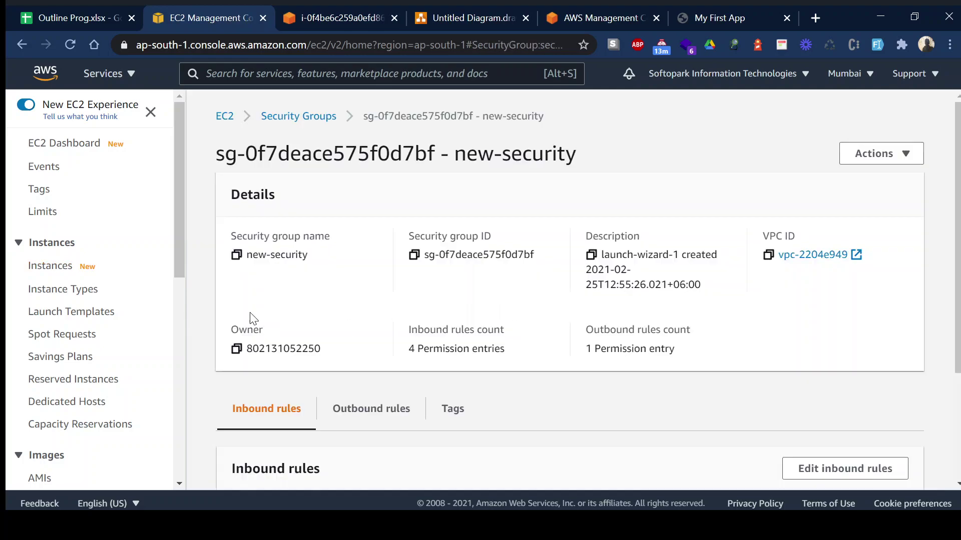
scroll(412, 290, "down", 3)
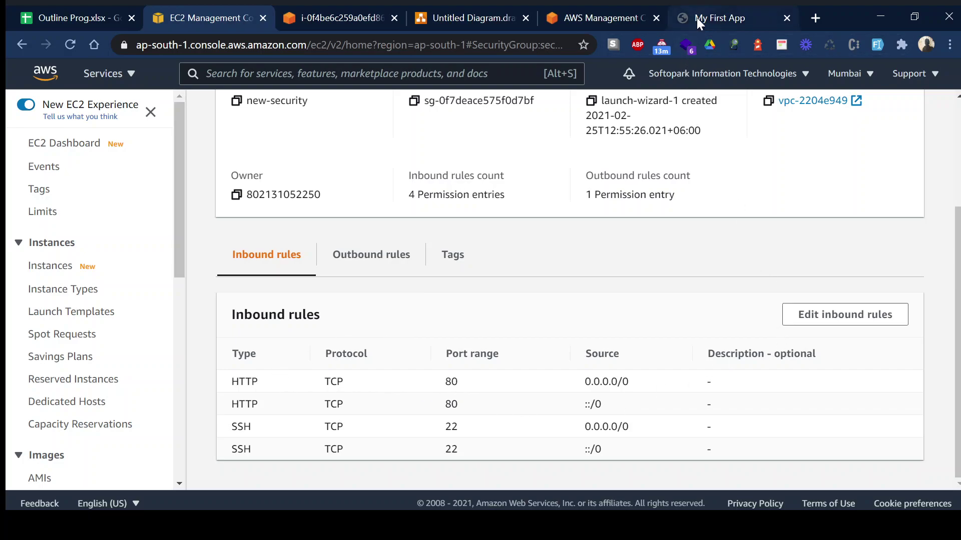
- Inspect the public web page's address, reload the page and return to the new-security group's inbound rules
left_click(734, 11)
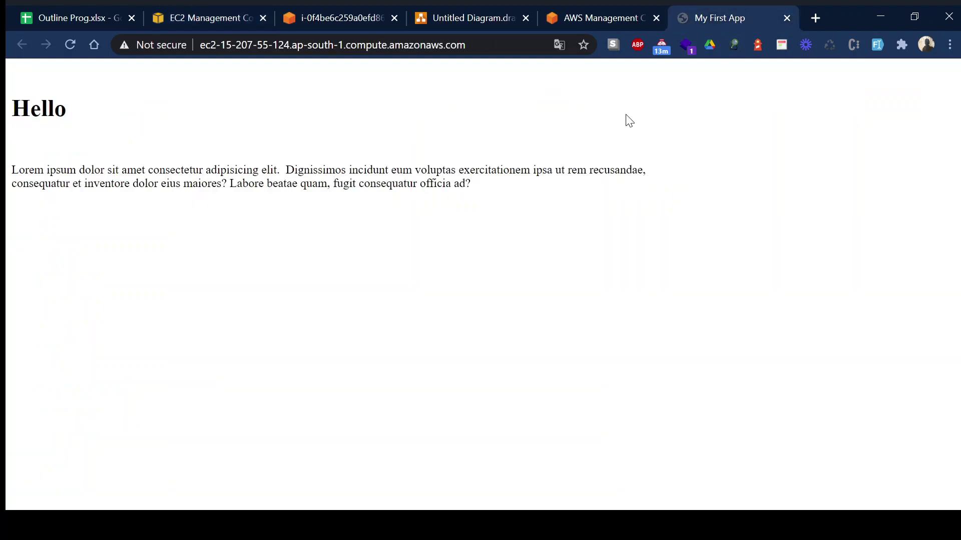
left_click(514, 47)
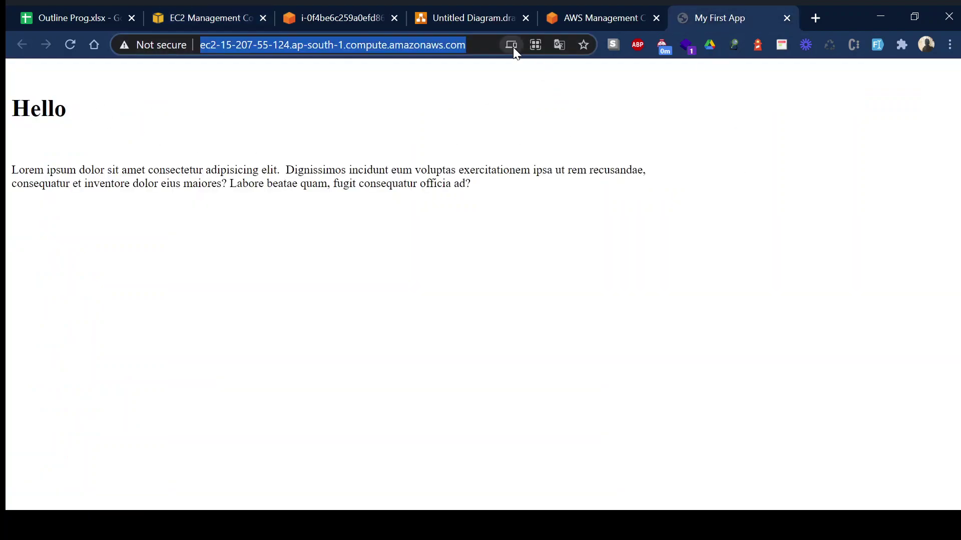
key("Home")
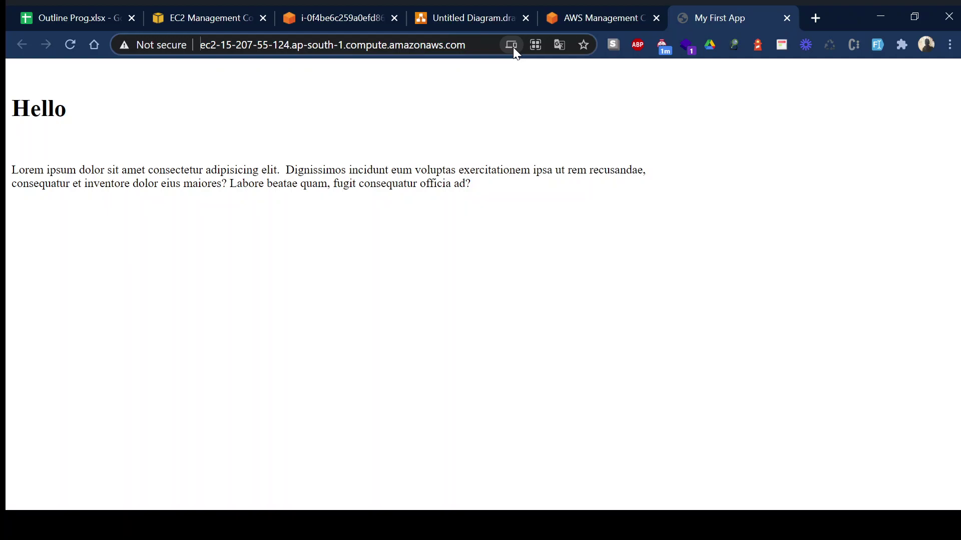
left_click(232, 20)
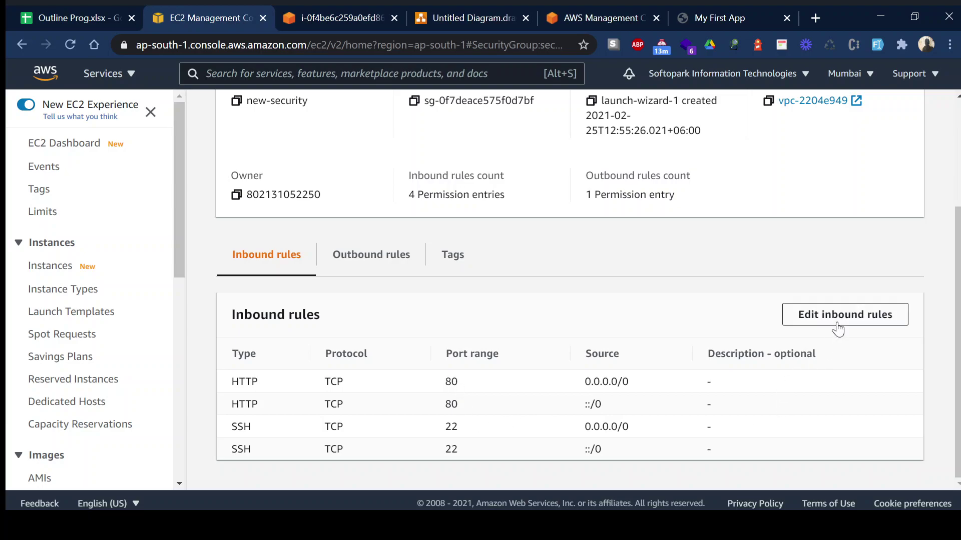
left_click(750, 16)
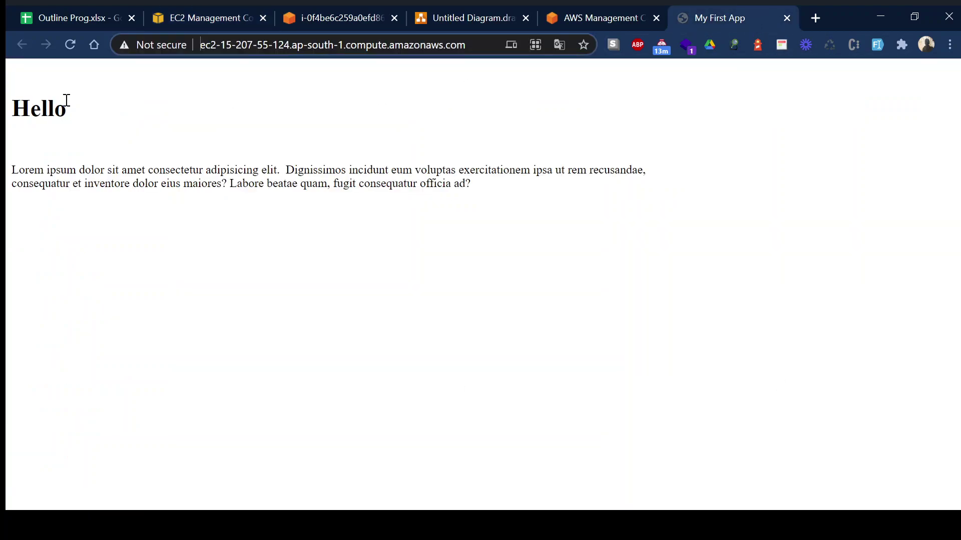
left_click(70, 44)
left_click(176, 19)
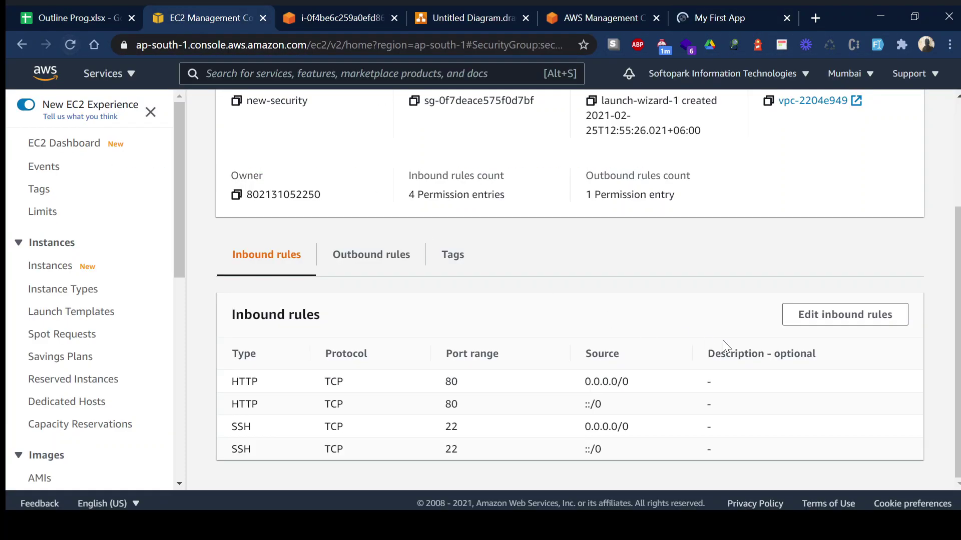